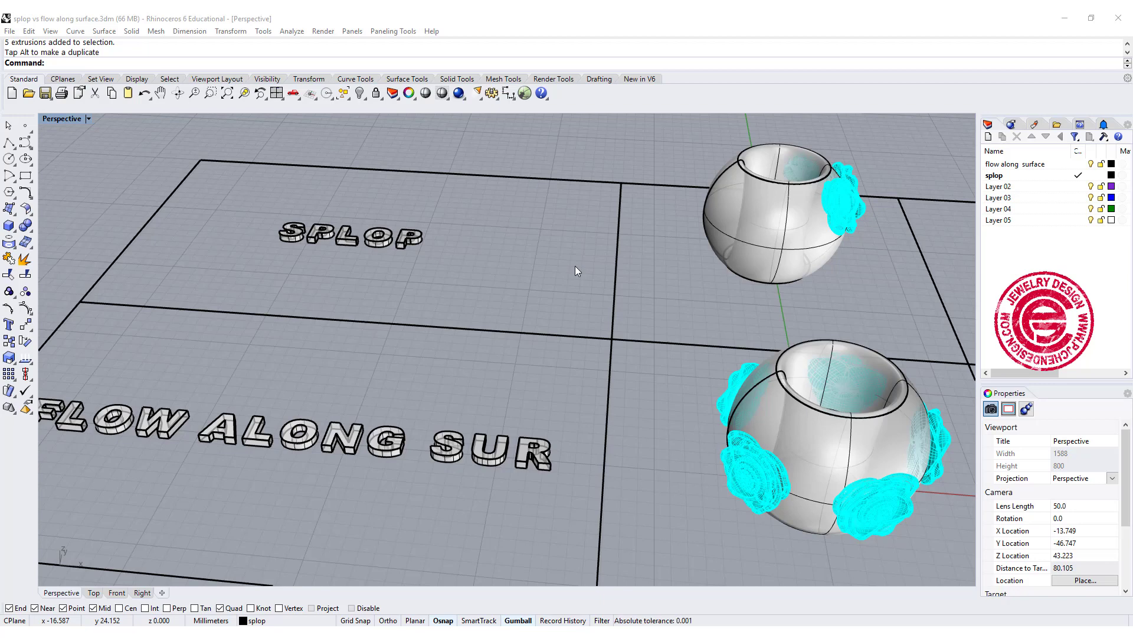
Examine the Splop and Flow Along Surface examples, comparing the flowers on both vases with the flat source objects.
right_drag(576, 267, 536, 313)
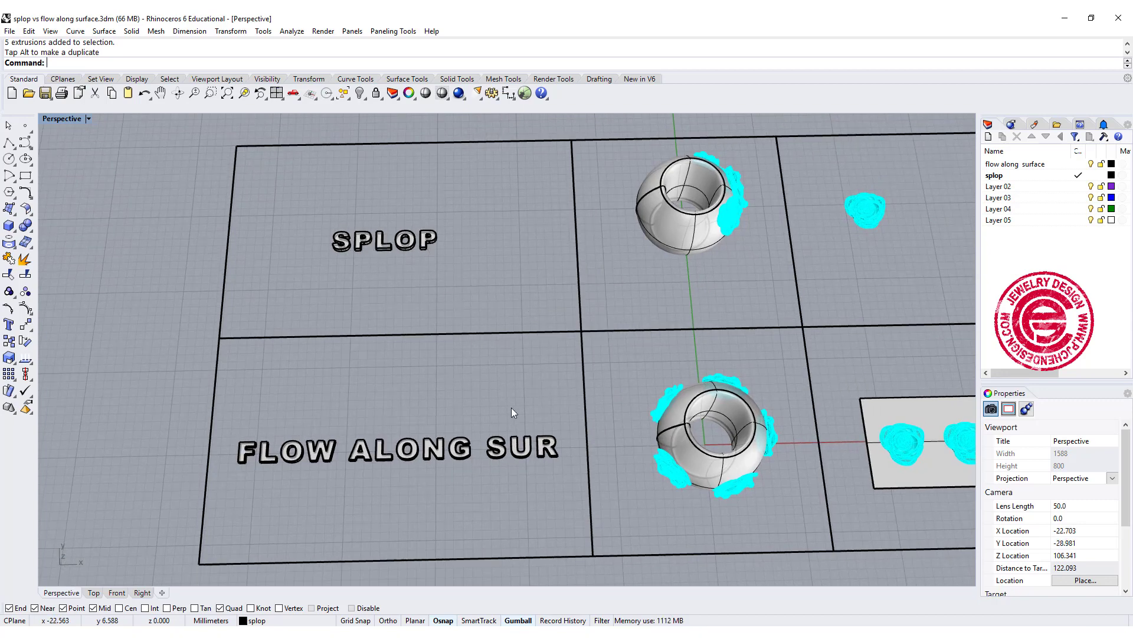
right_drag(511, 407, 439, 414)
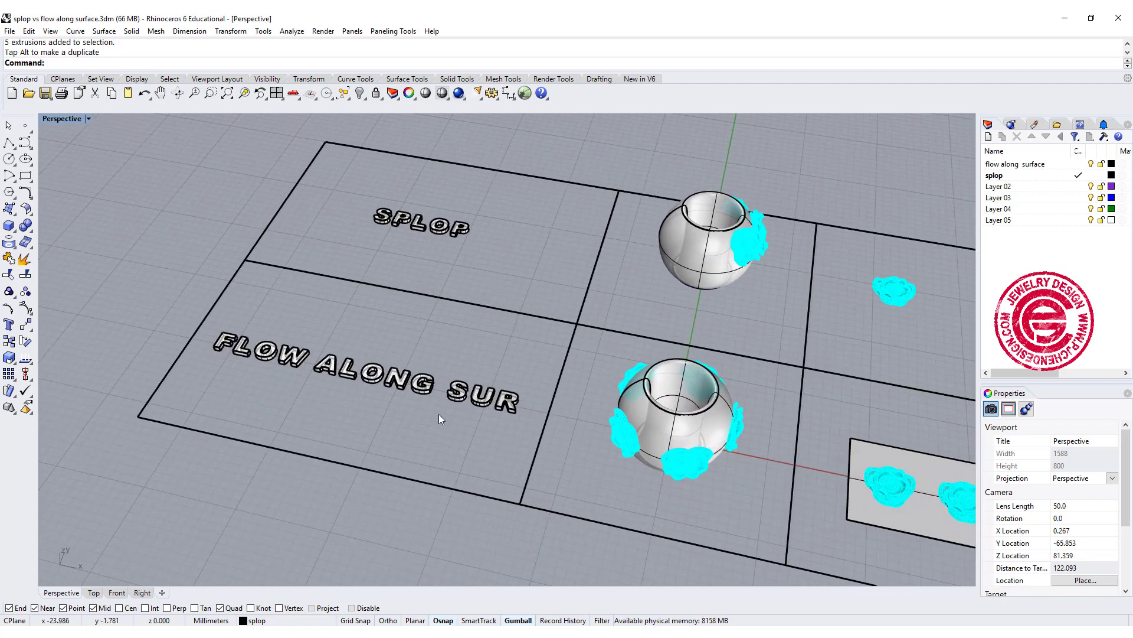
scroll(423, 396, up, 2)
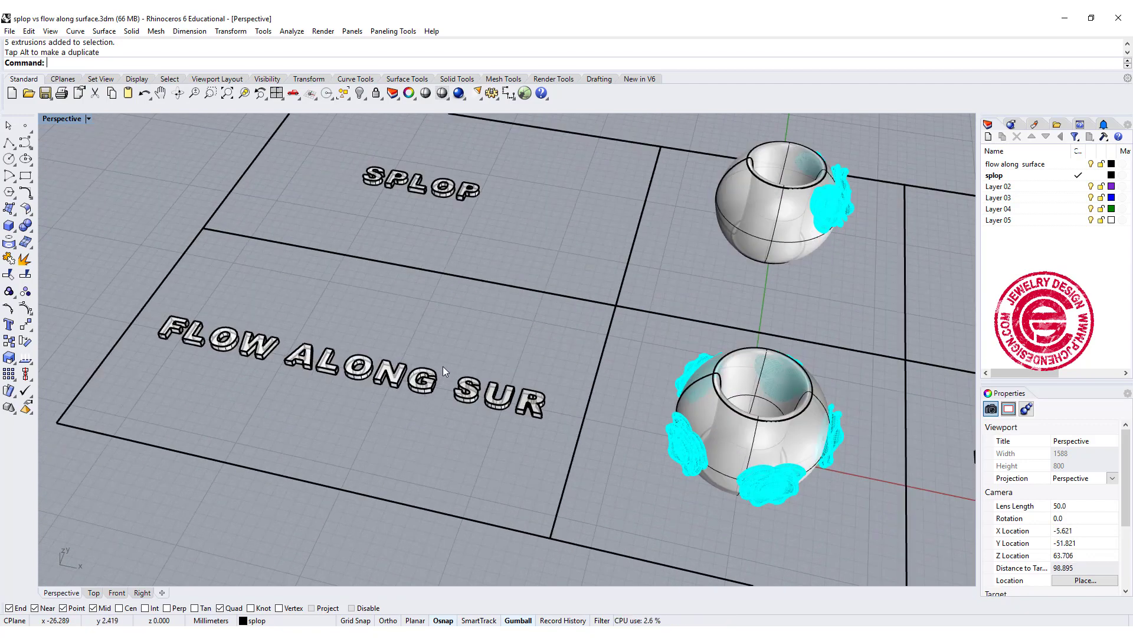
click(465, 197)
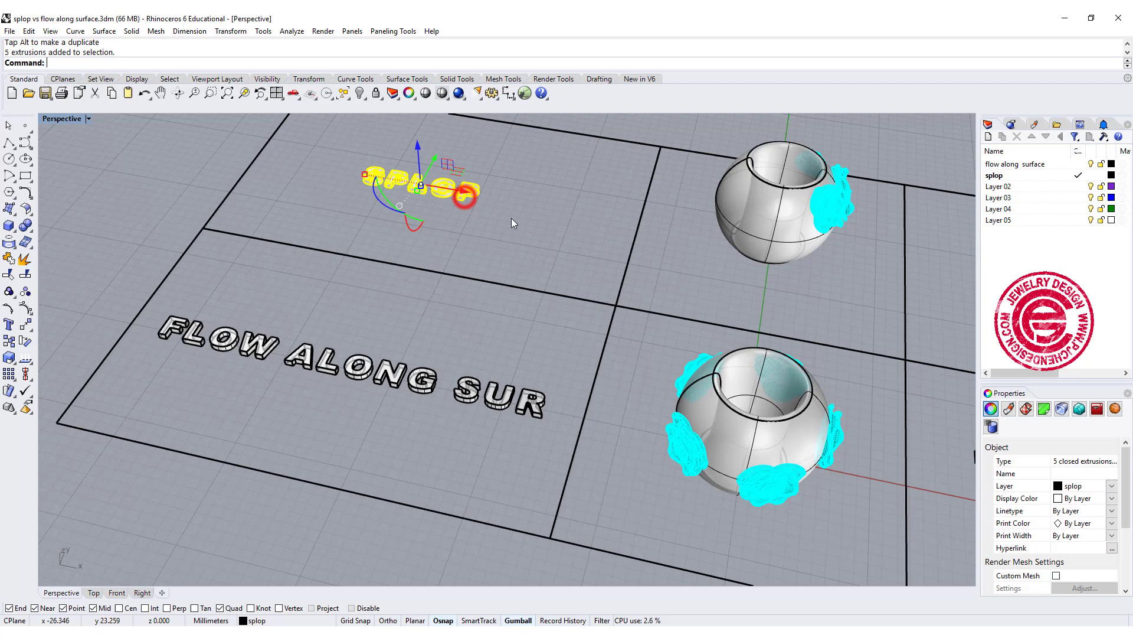
click(516, 215)
scroll(550, 253, down, 2)
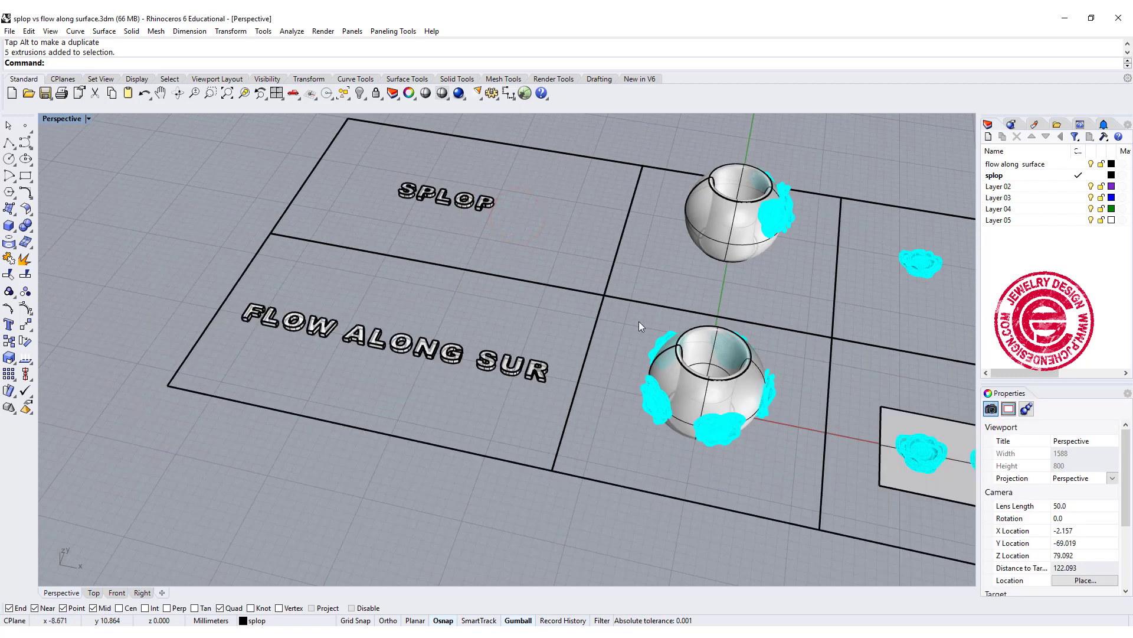
shift+right_drag(638, 321, 527, 311)
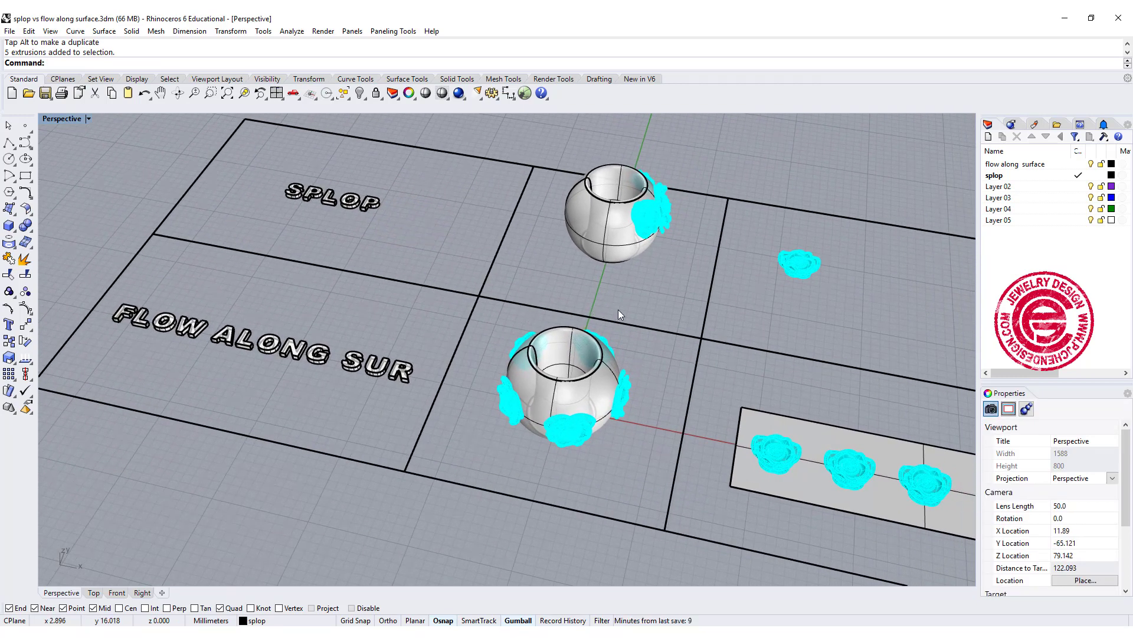
shift+right_drag(618, 309, 554, 295)
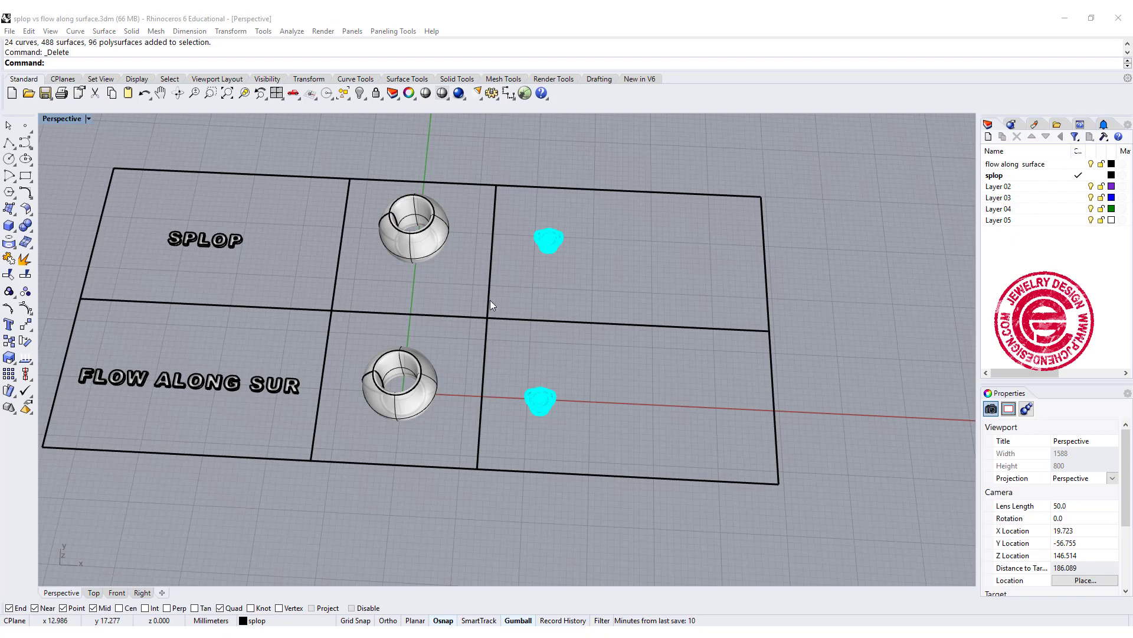
Create a sphere of about 10 mm radius on the empty ground beyond the right end of the comparison table.
right_drag(490, 300, 500, 235)
scroll(401, 286, up, 4)
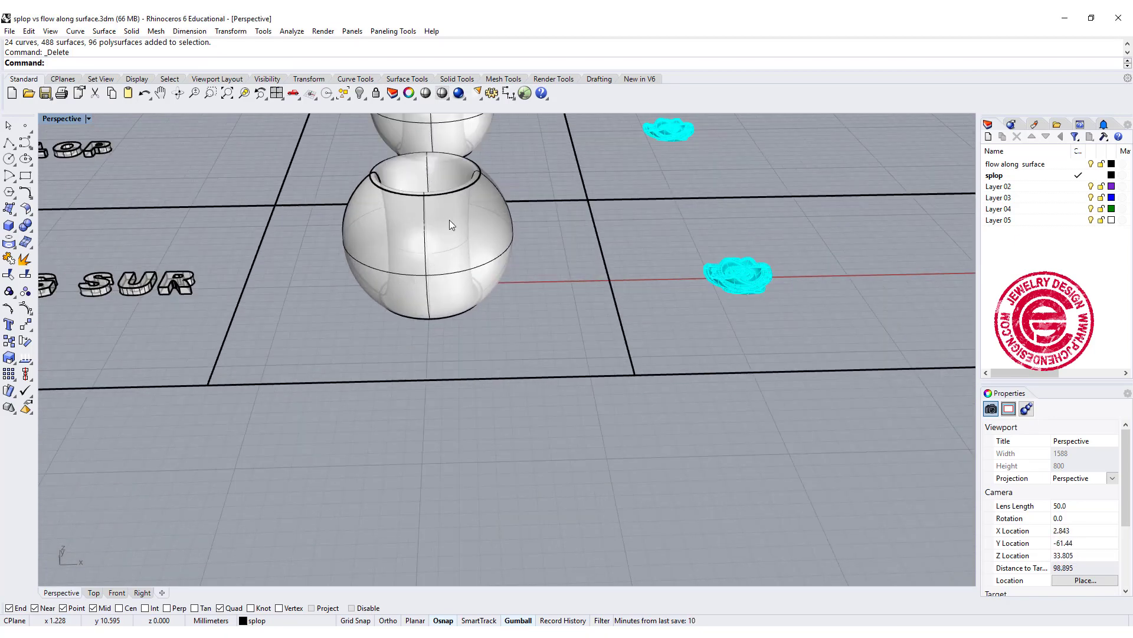
scroll(451, 223, down, 8)
shift+right_drag(676, 292, 297, 360)
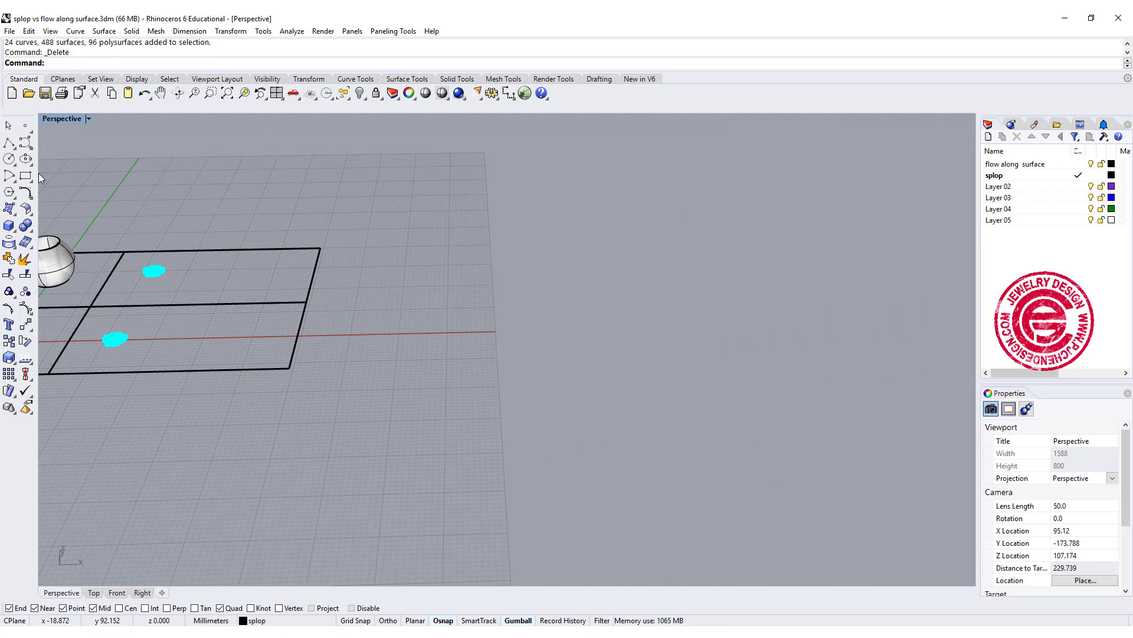
click(8, 231)
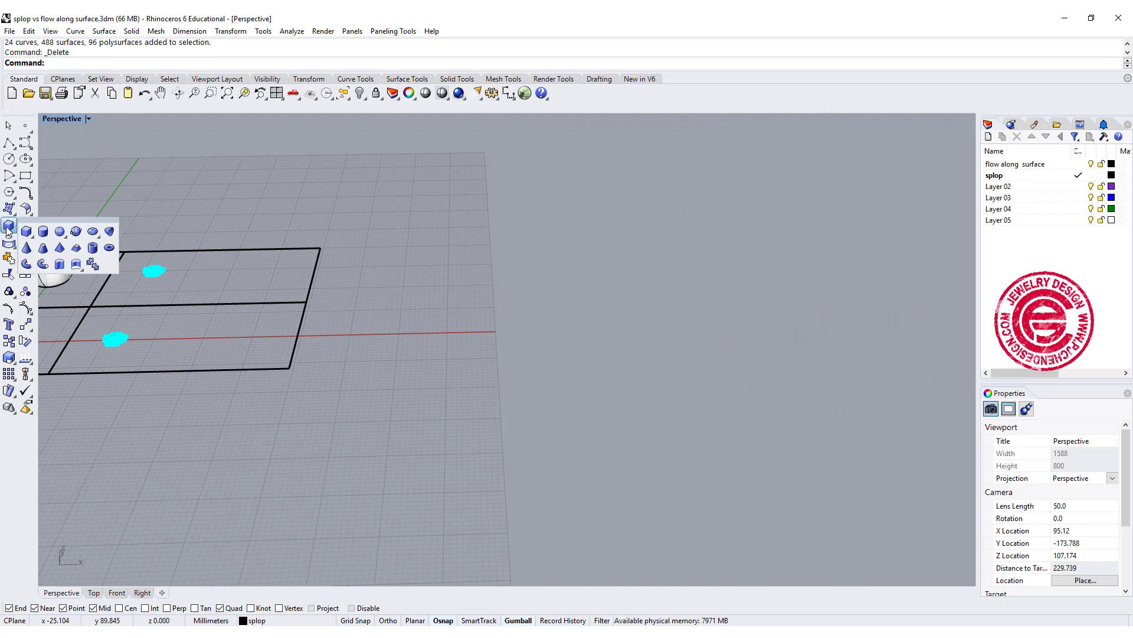
click(59, 232)
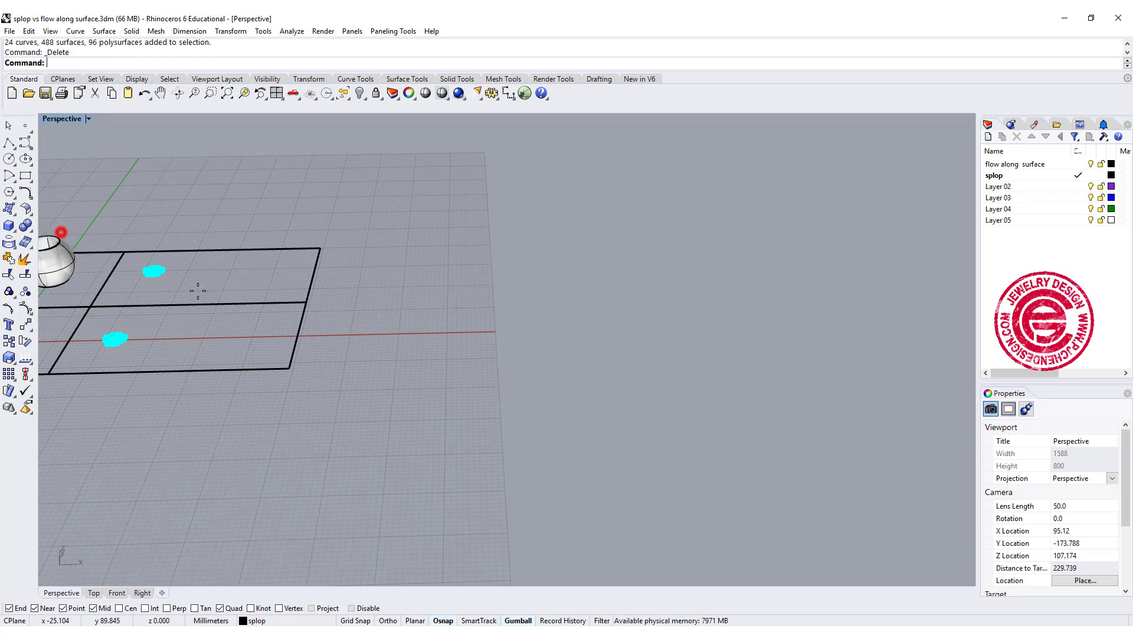
click(450, 311)
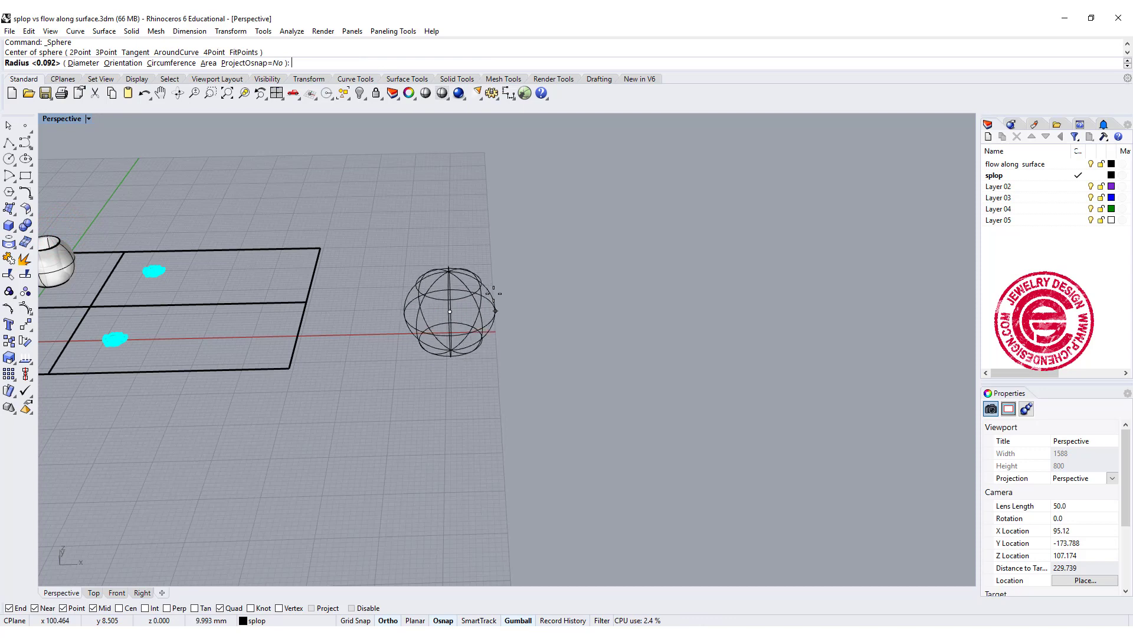
click(494, 294)
Draw a horizontal line across the upper part of the new sphere in the Front view, extending past both sides.
double_click(65, 118)
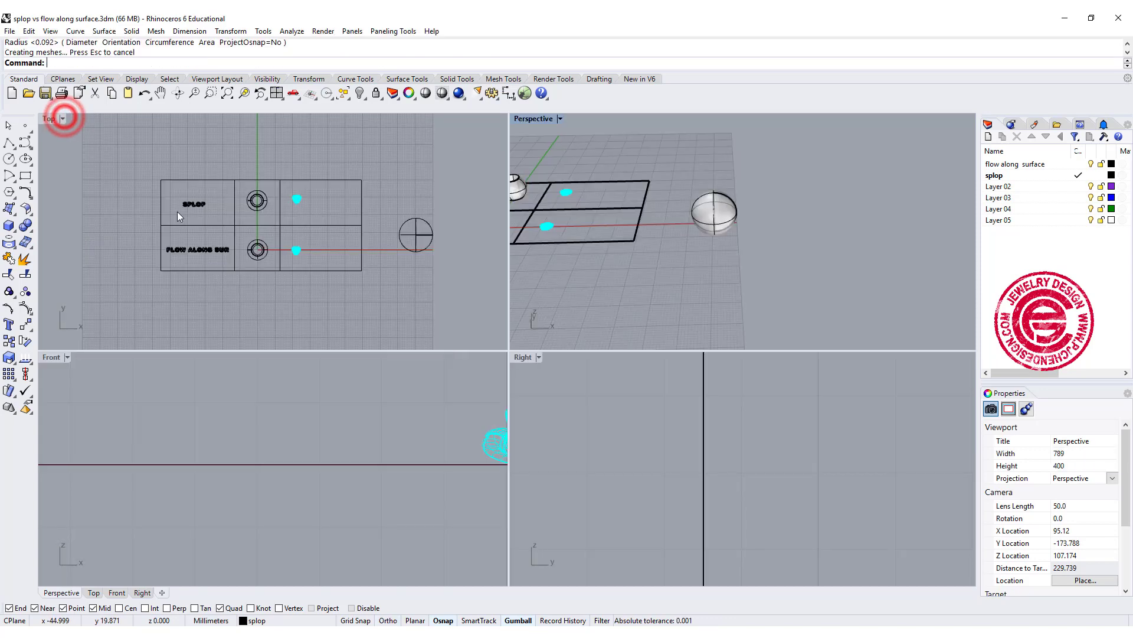
scroll(339, 439, down, 3)
right_drag(417, 456, 236, 444)
scroll(236, 443, down, 8)
scroll(337, 441, down, 8)
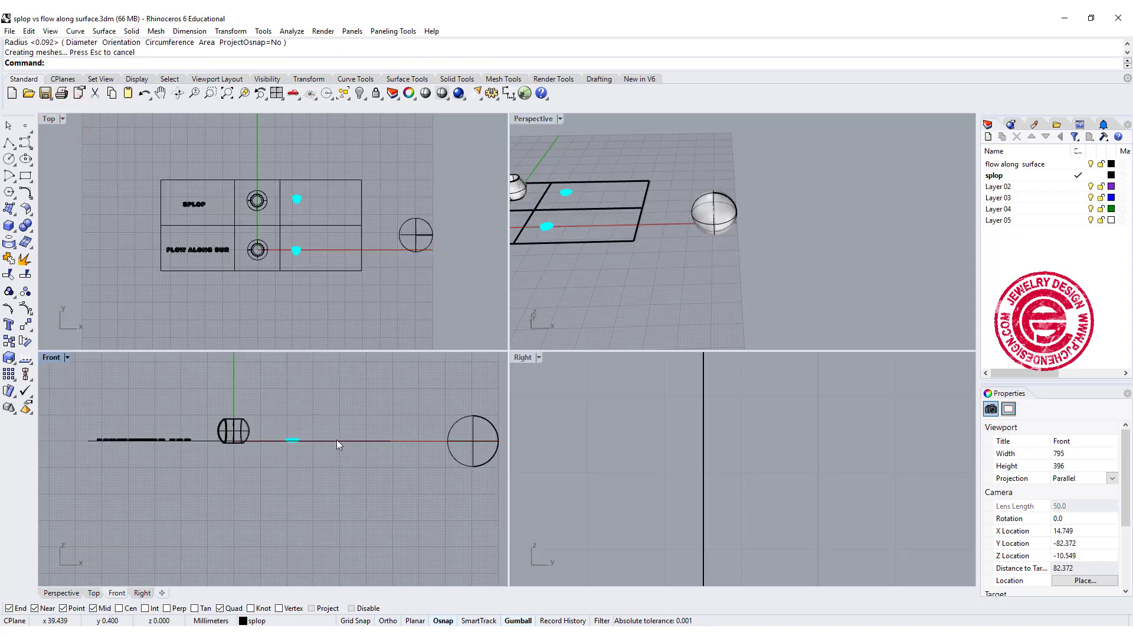
right_drag(354, 446, 135, 444)
scroll(275, 432, up, 10)
right_drag(282, 433, 344, 448)
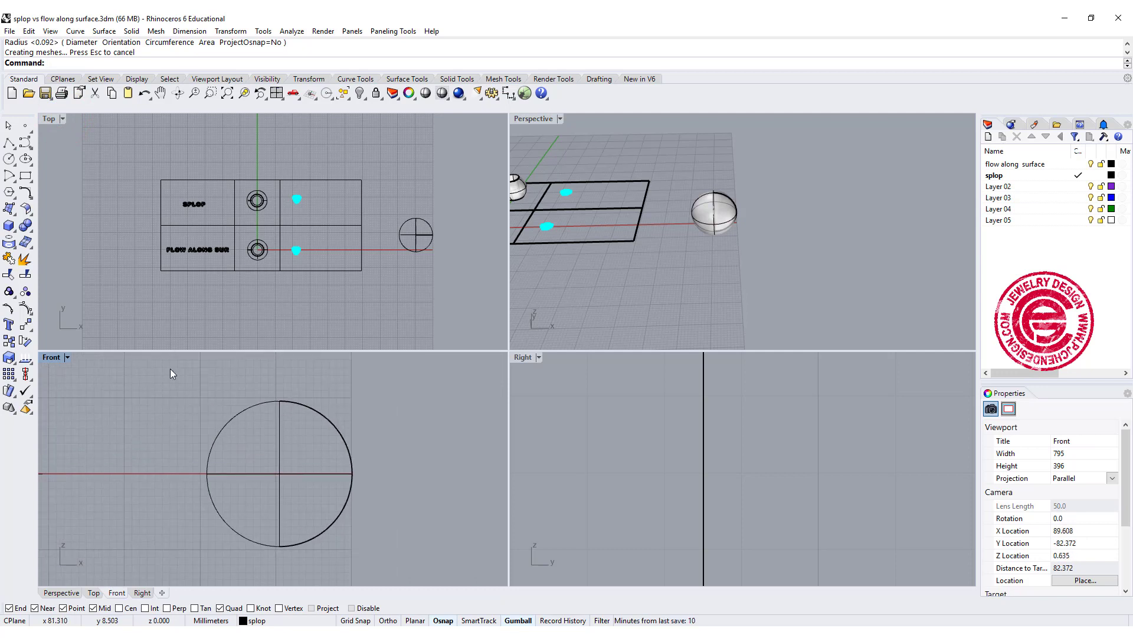
click(9, 142)
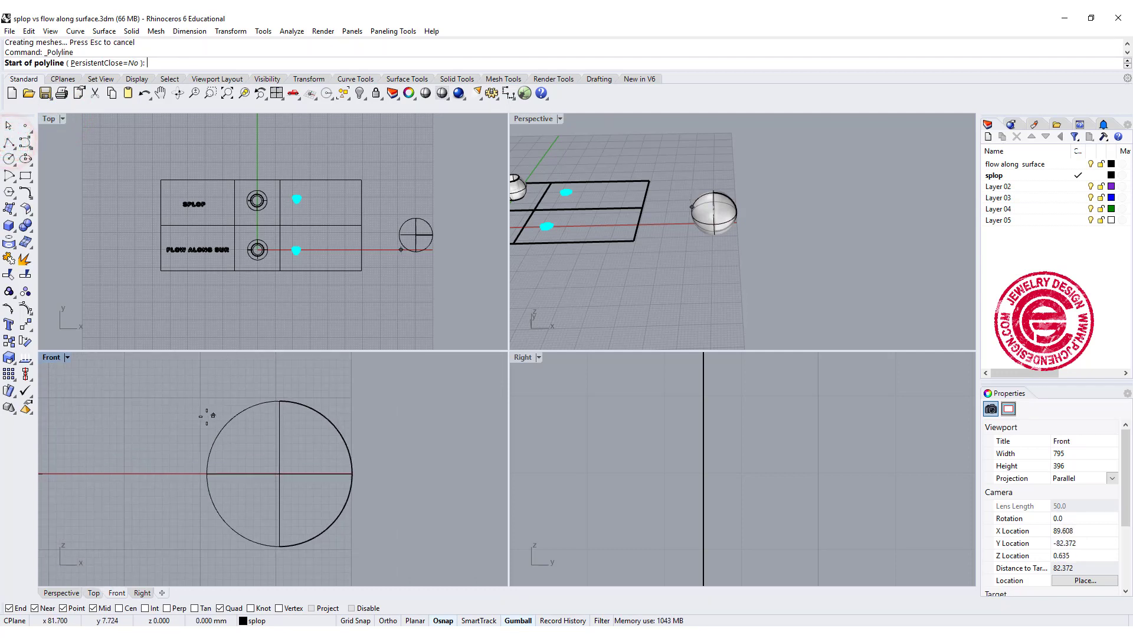
click(200, 416)
click(382, 416)
right_click(382, 417)
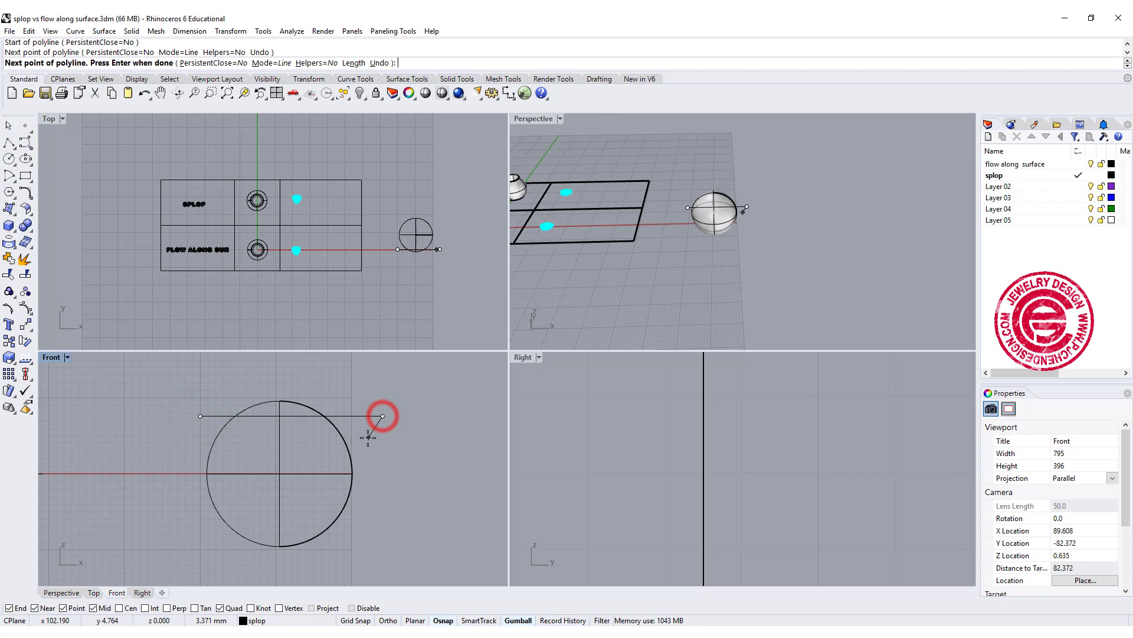
Mirror a copy of the horizontal line across the sphere's horizontal centre line in the Front view.
click(370, 417)
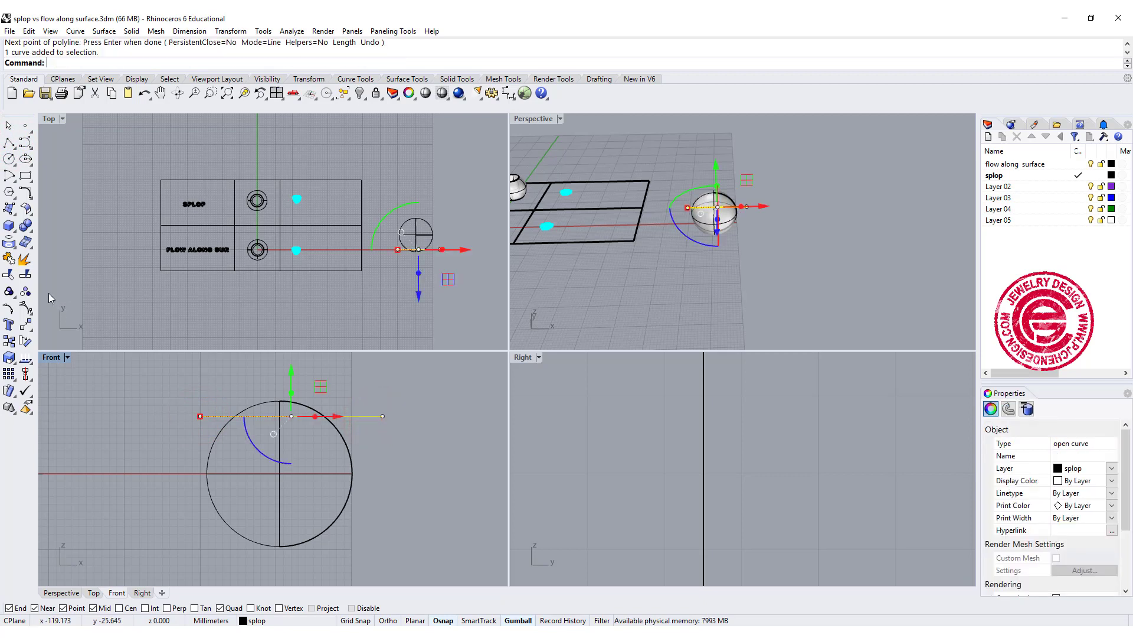
click(30, 325)
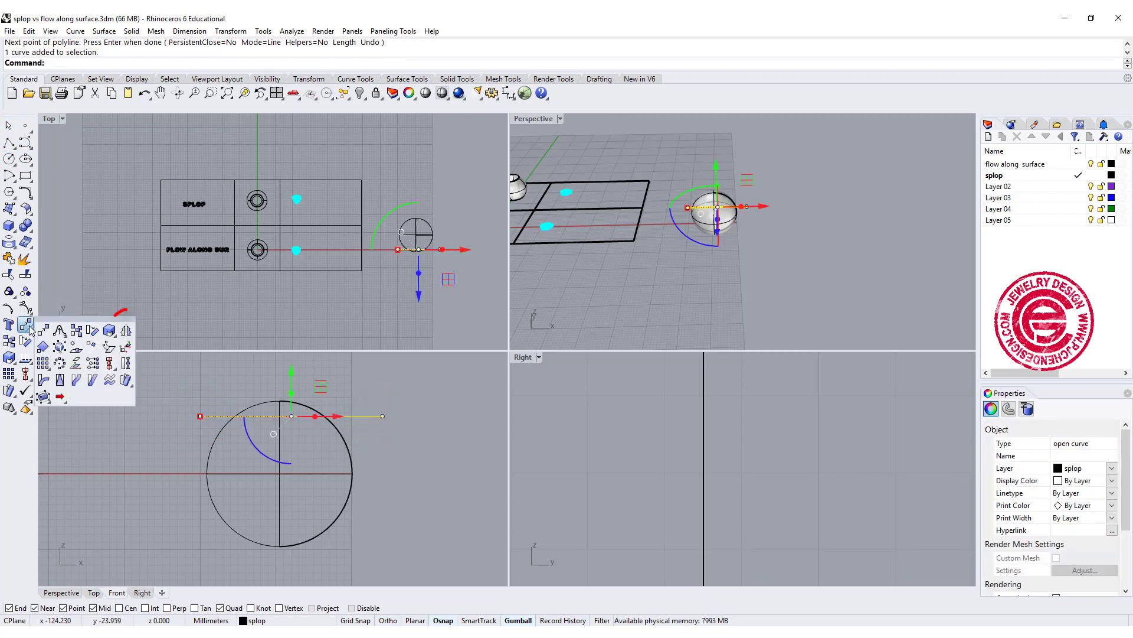
click(126, 330)
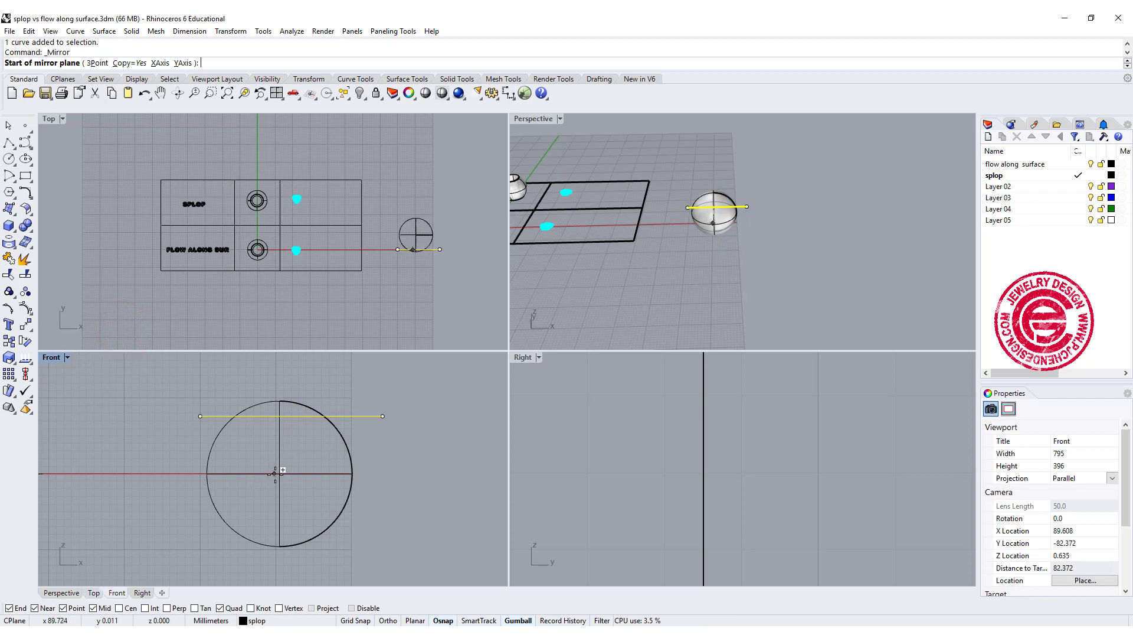
click(352, 473)
click(381, 473)
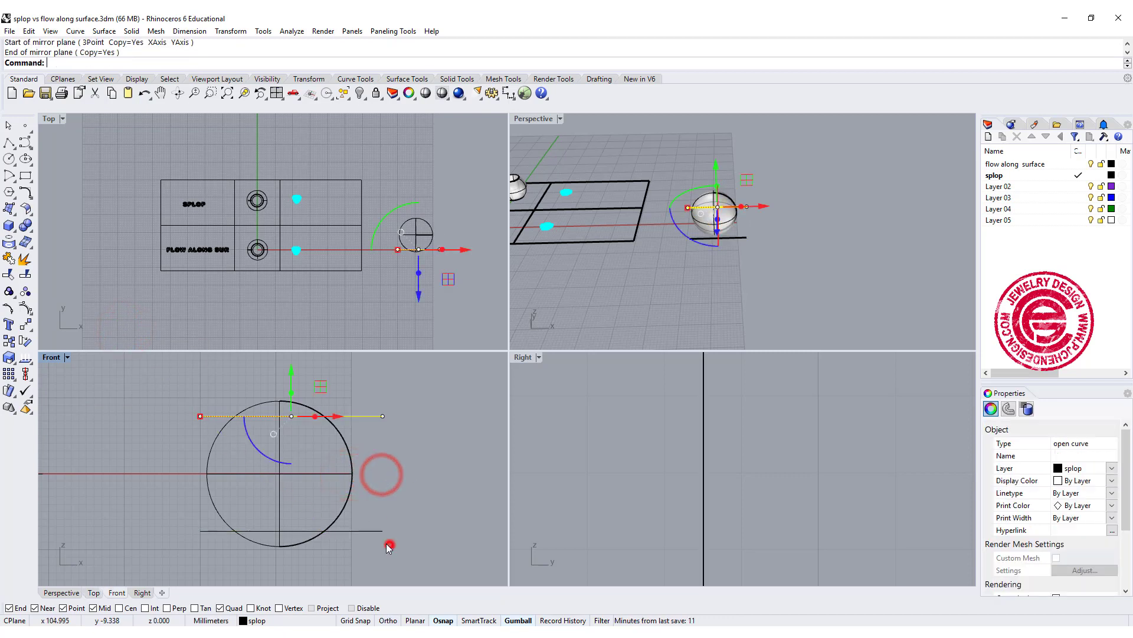
Trim away the sphere's top and bottom caps using both horizontal lines as cutting objects.
drag(388, 546, 373, 523)
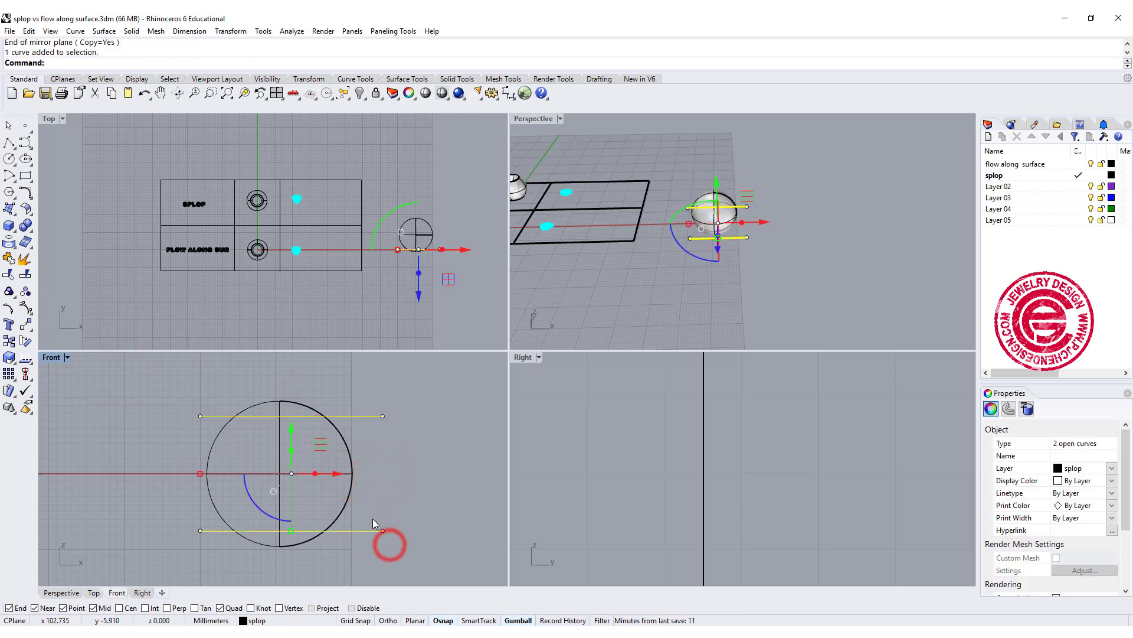
click(8, 274)
click(265, 403)
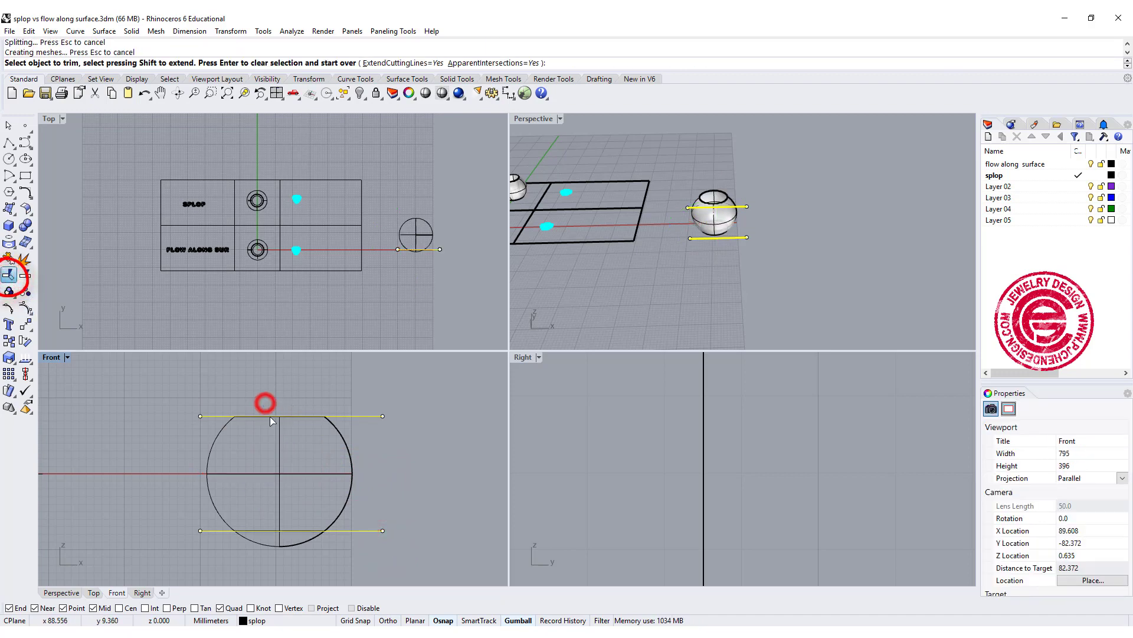
click(287, 542)
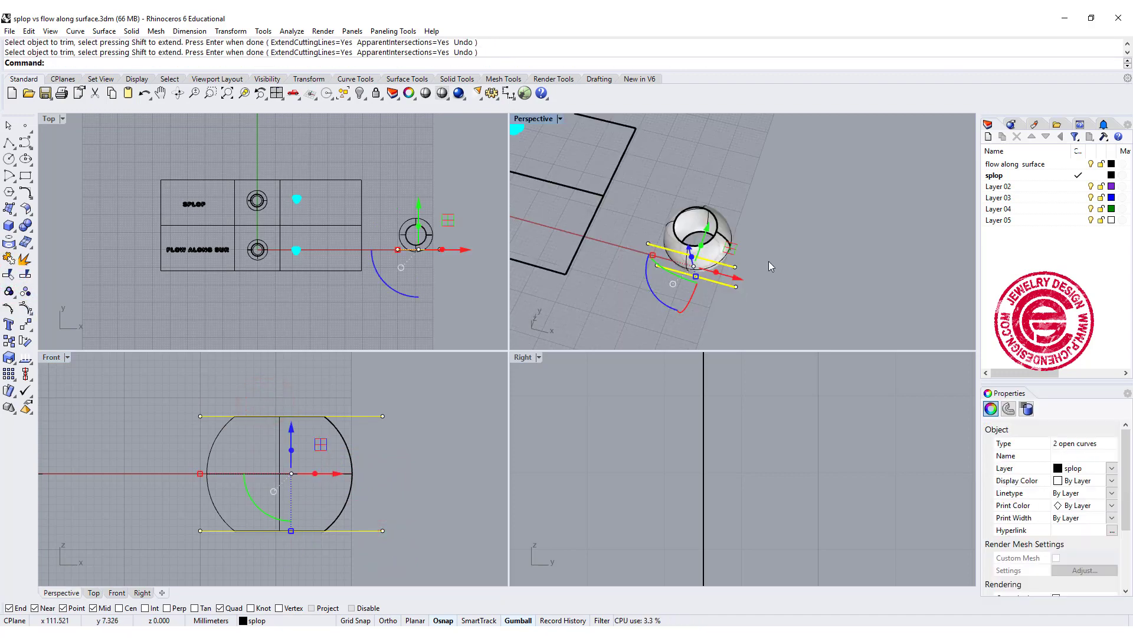
mouse_move(779, 239)
right_down()
mouse_move(810, 211)
mouse_move(735, 220)
mouse_move(786, 248)
mouse_move(761, 251)
mouse_move(775, 239)
right_up()
click(753, 232)
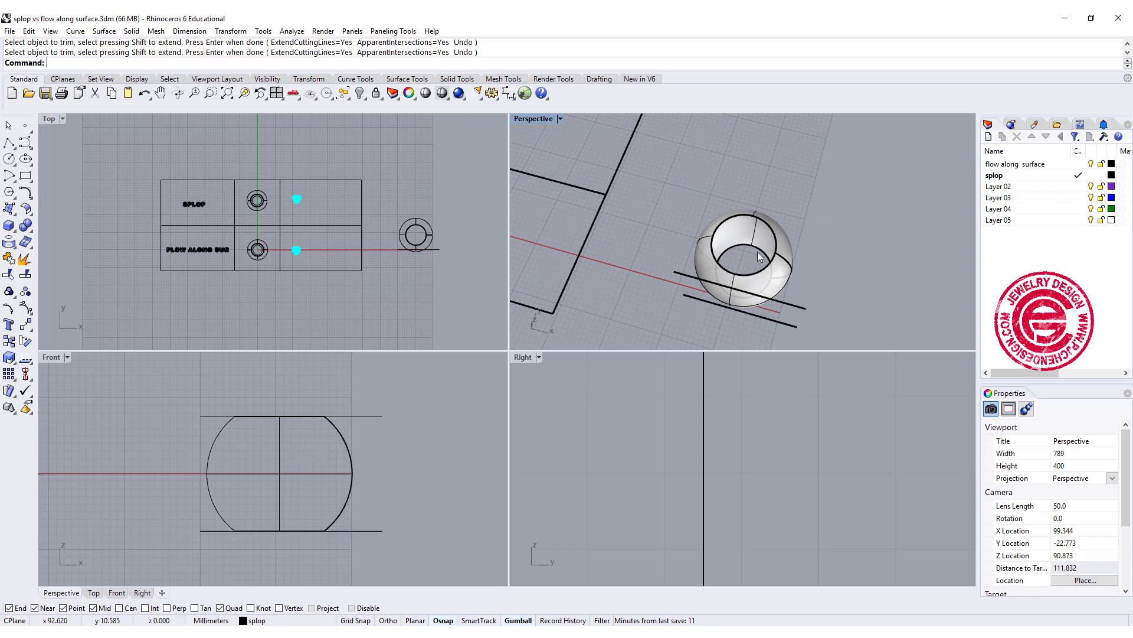
Blend a surface between the trimmed sphere's upper and lower open edges, linking the two bulge values and reducing them together.
scroll(757, 251, up, 4)
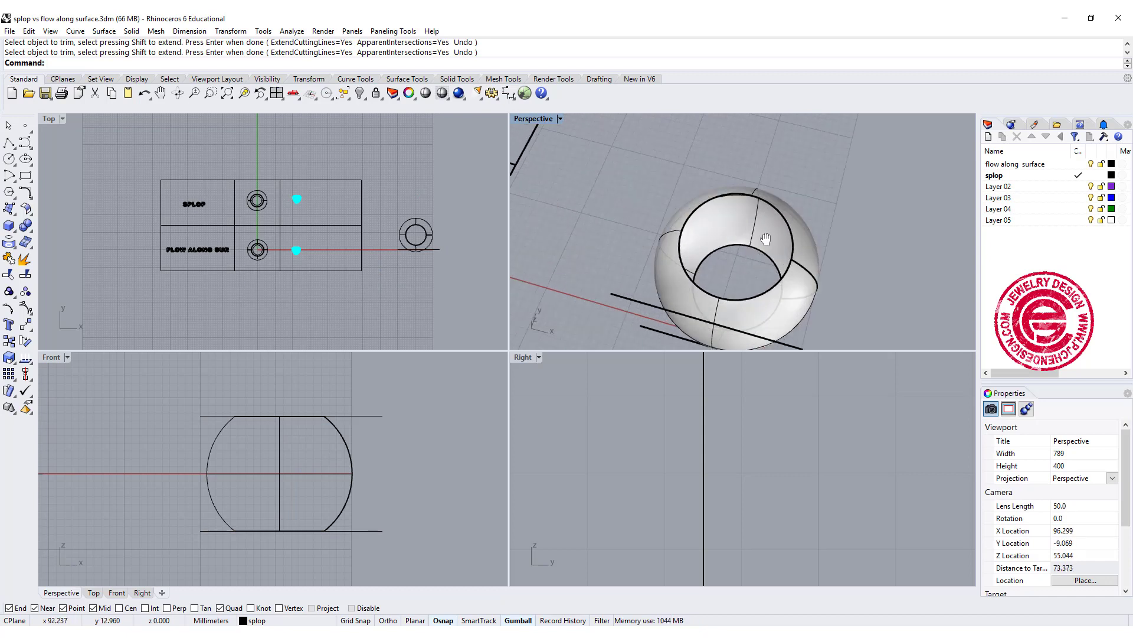
right_drag(765, 238, 752, 213)
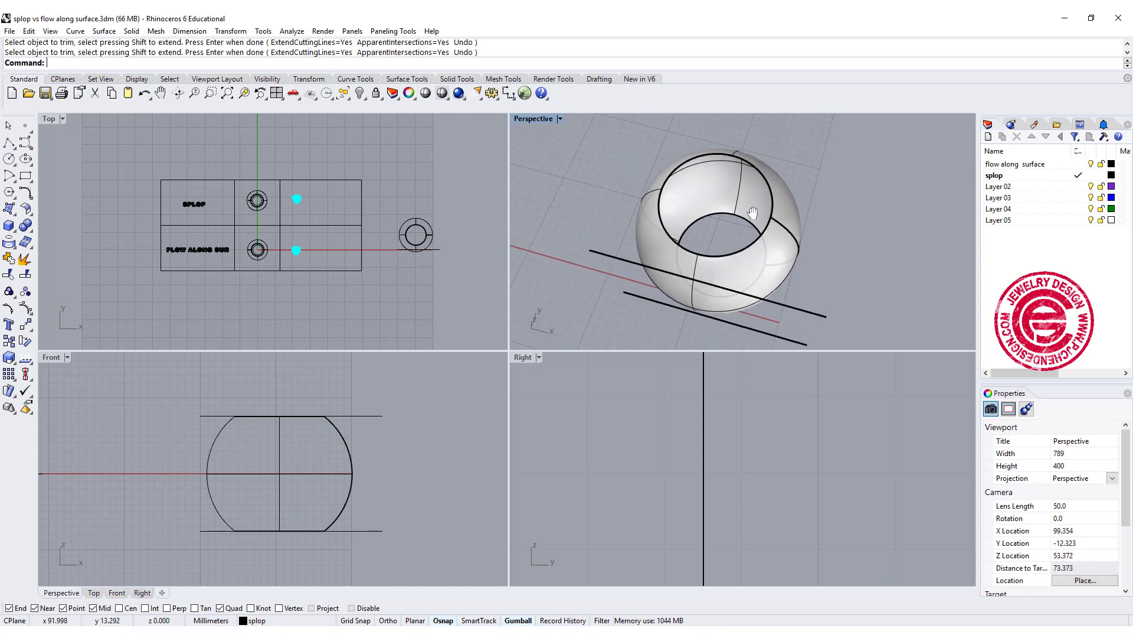
click(25, 210)
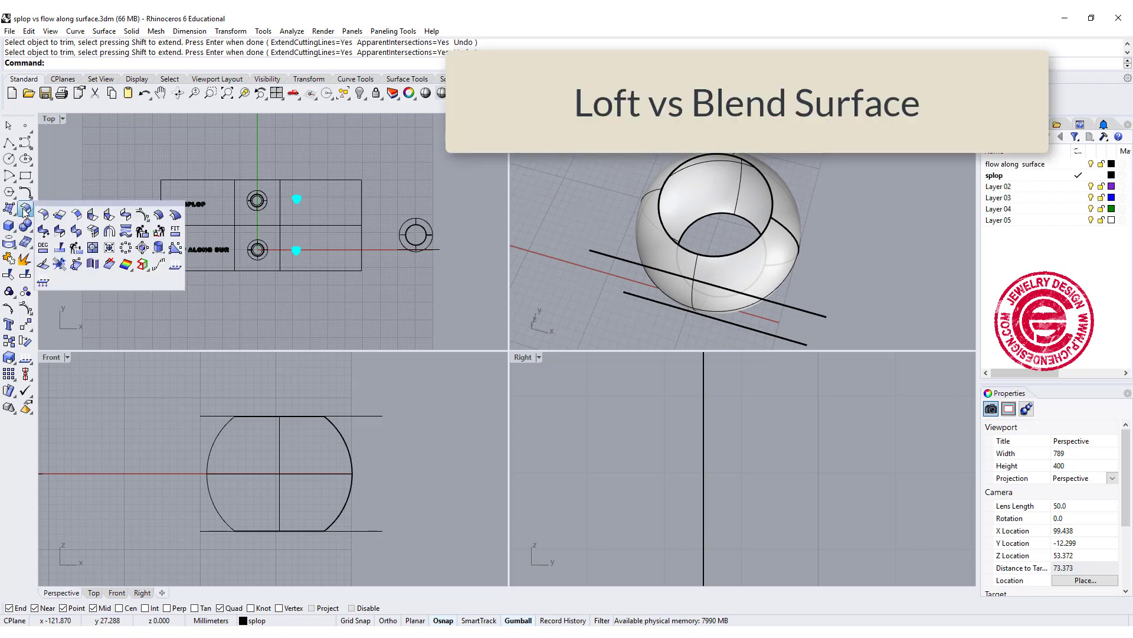
click(125, 216)
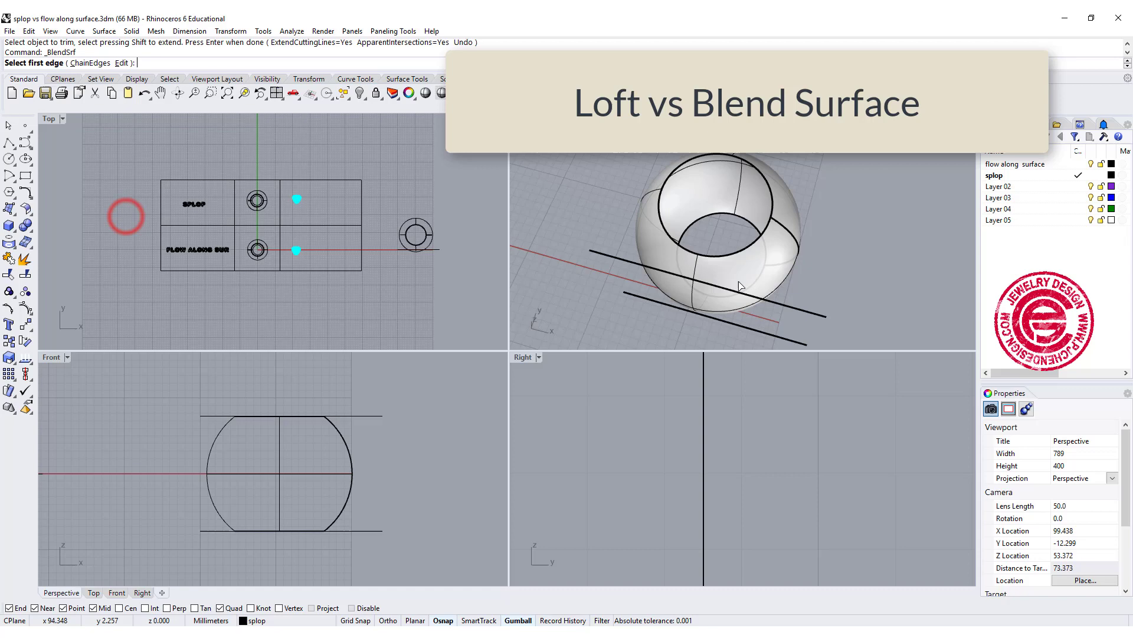
click(740, 254)
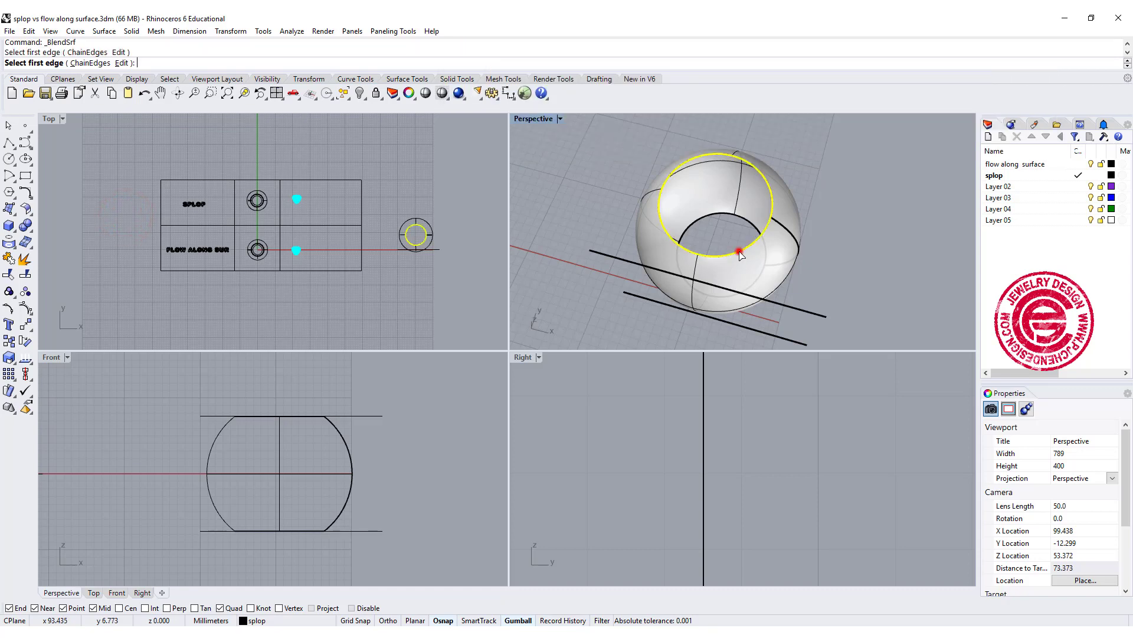
click(761, 280)
right_drag(764, 282, 859, 263)
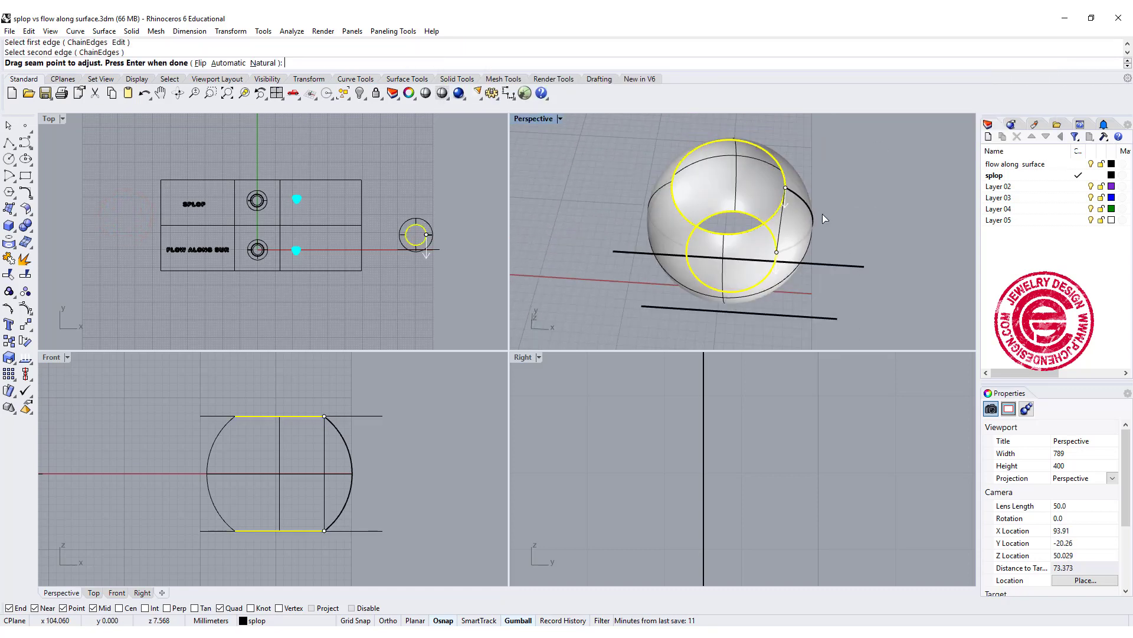
key(Return)
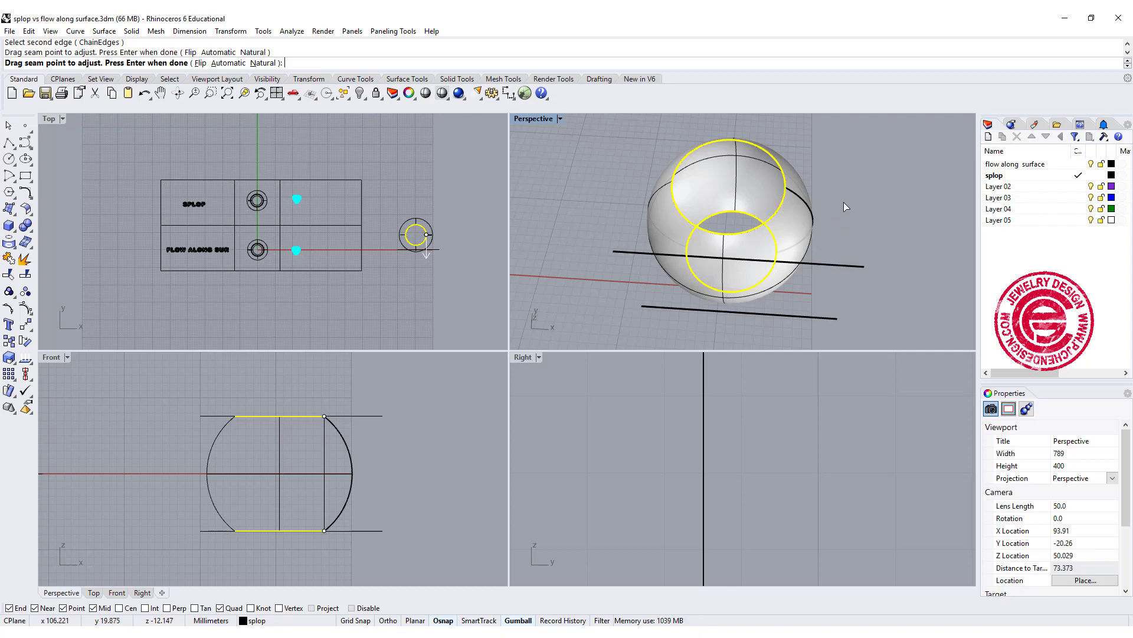
right_drag(845, 201, 821, 220)
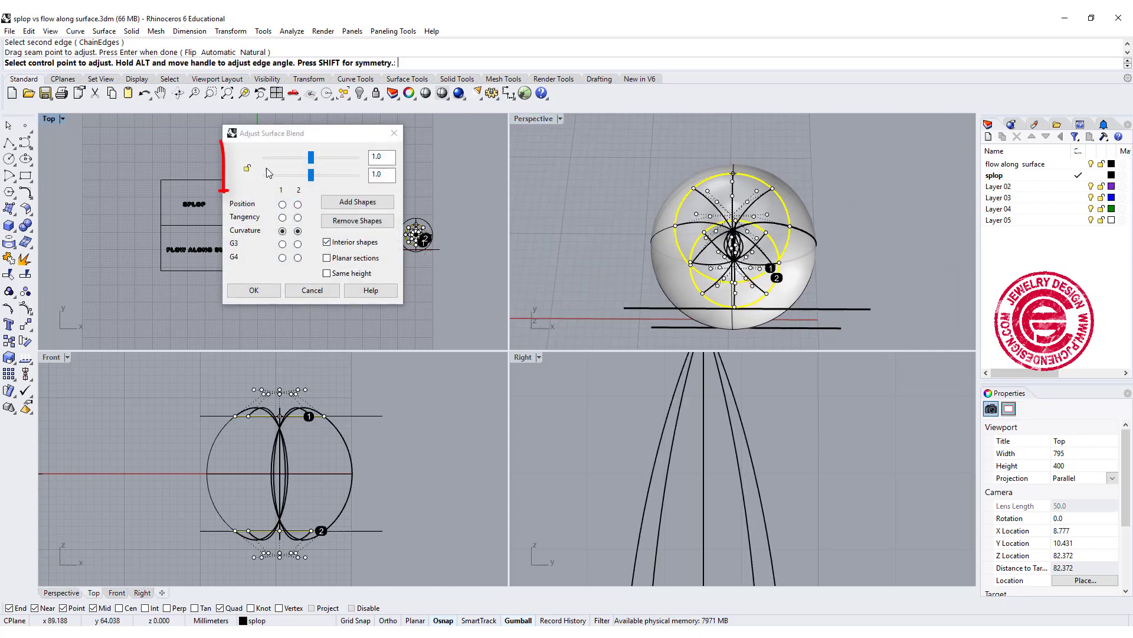
click(247, 168)
drag(311, 175, 272, 180)
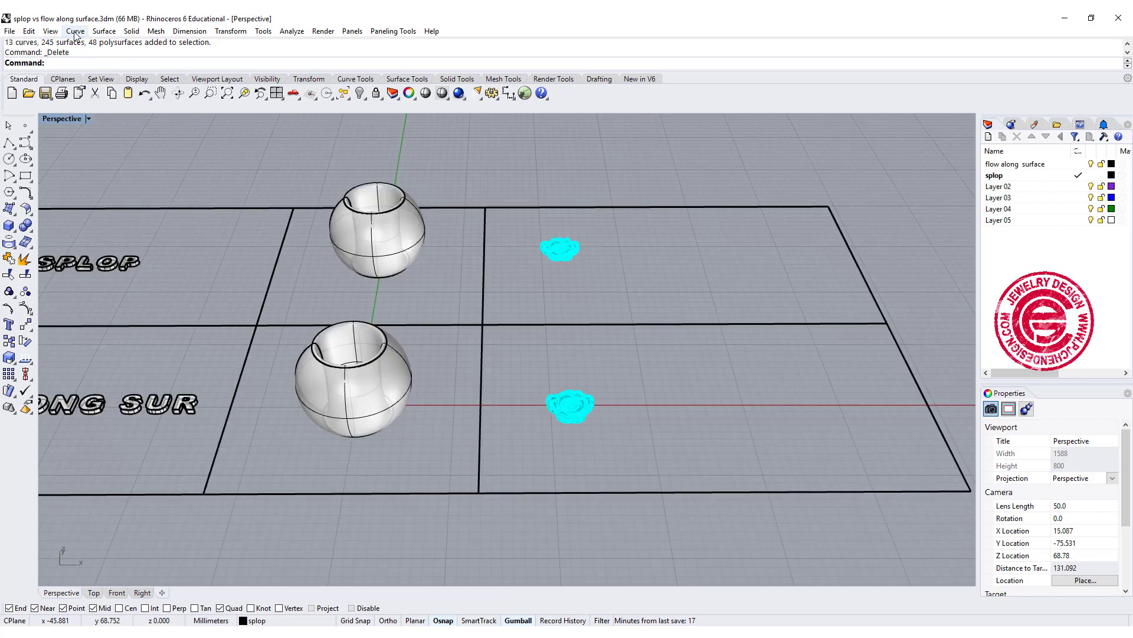
Create UV curves from the outer surface of the lower vase in the Flow Along Surface row.
click(75, 32)
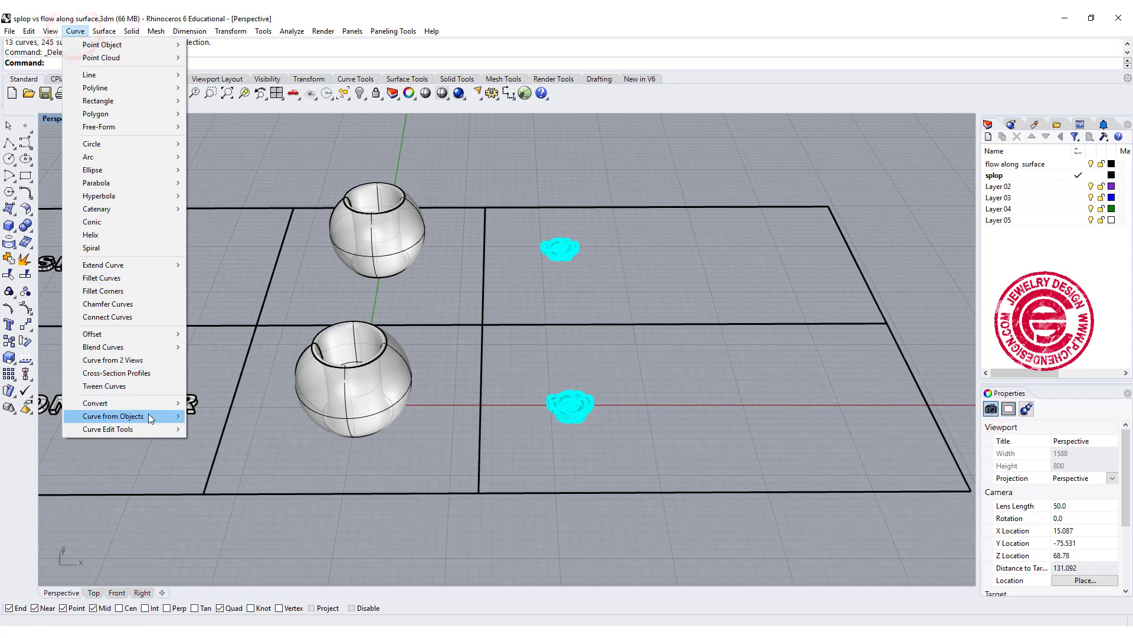
mouse_move(149, 416)
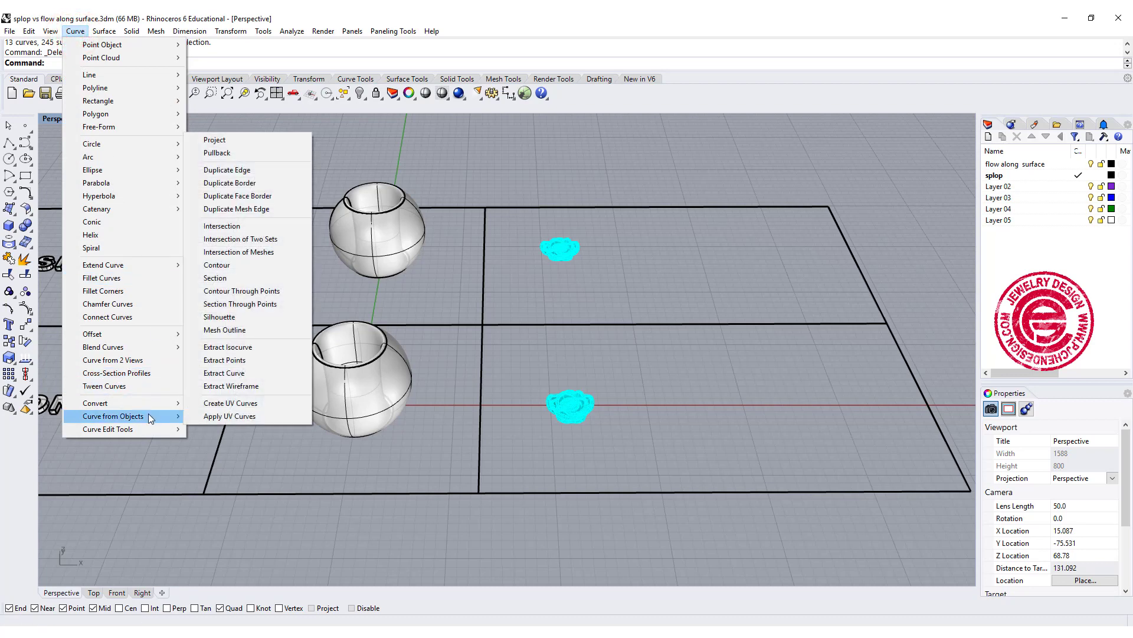
click(206, 406)
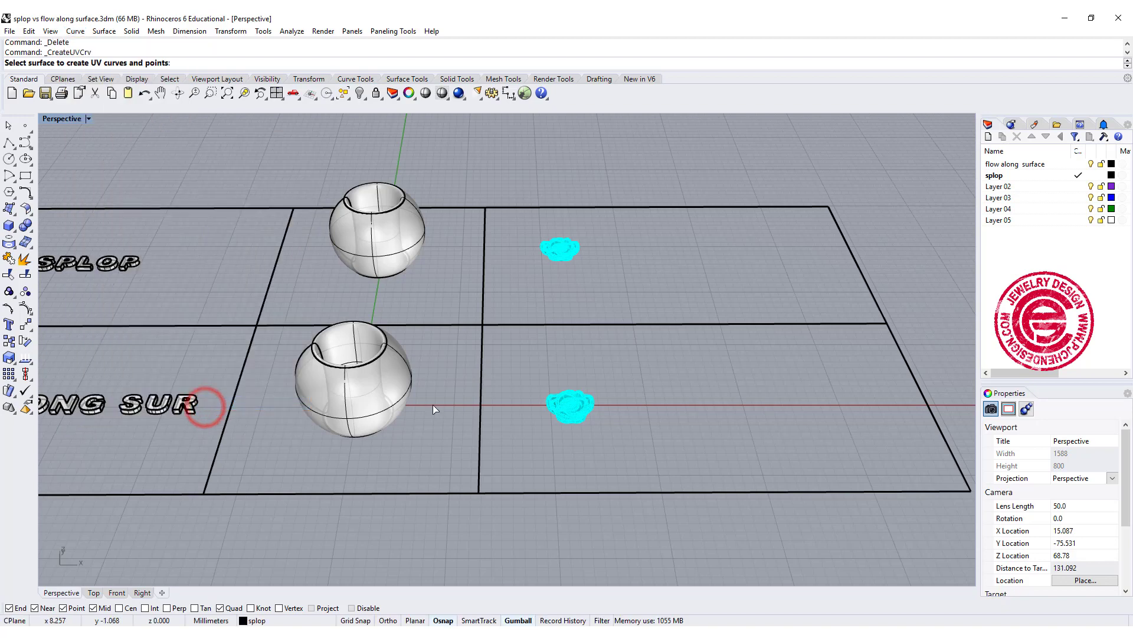
click(402, 372)
key(Return)
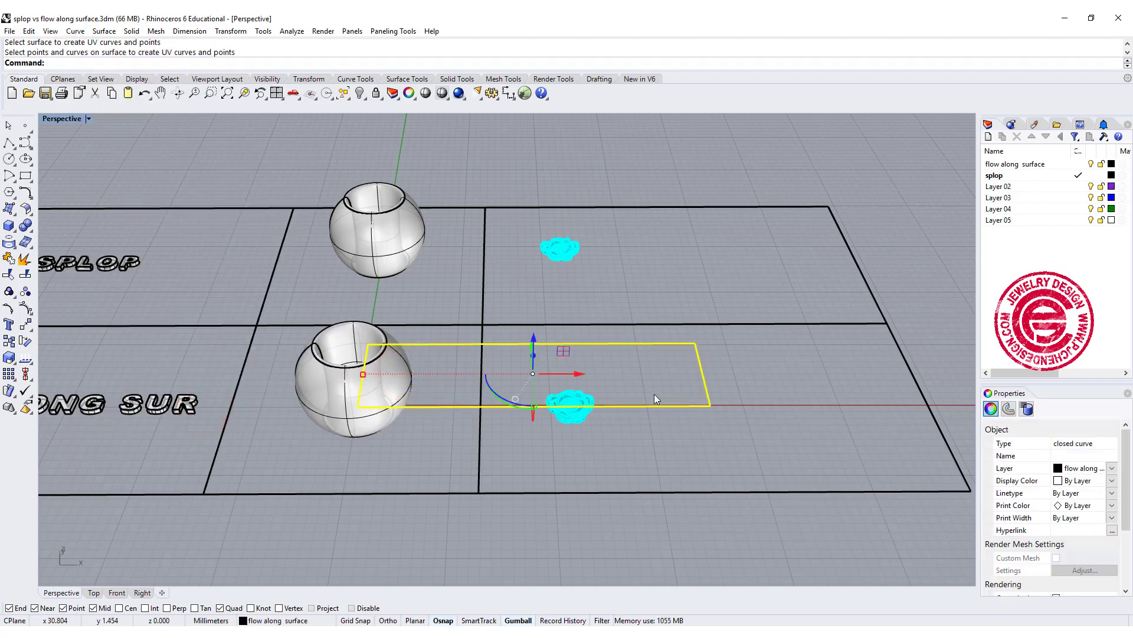
Move the flattened UV rectangle into the cell beside the lower vase so it surrounds the flower there.
right_drag(654, 394, 649, 472)
drag(561, 347, 720, 403)
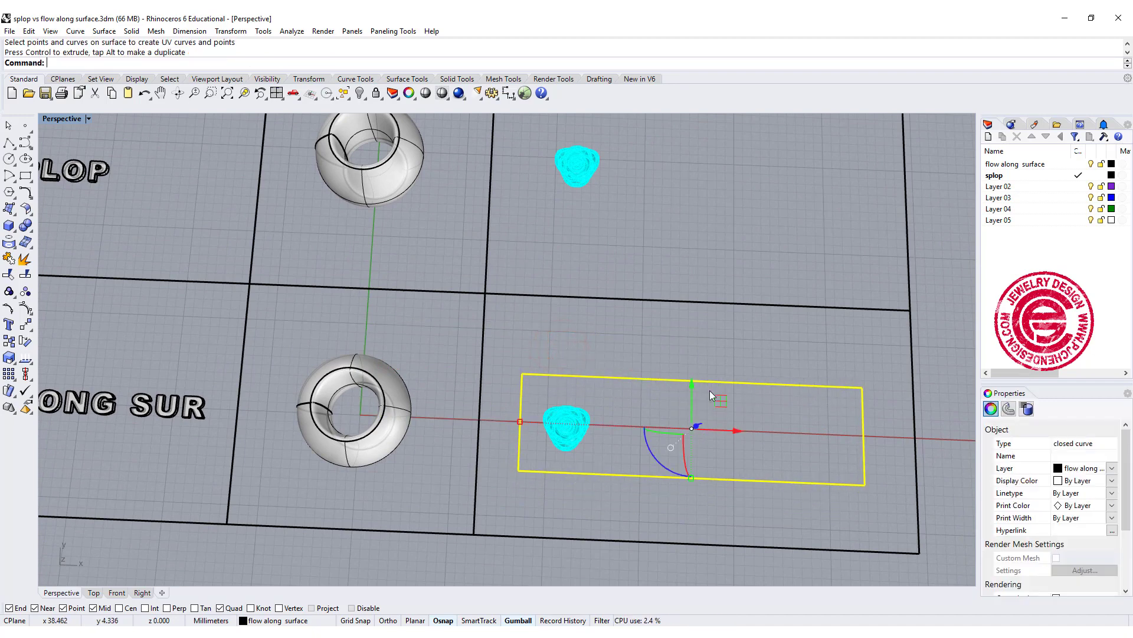
click(767, 364)
right_drag(767, 366, 778, 398)
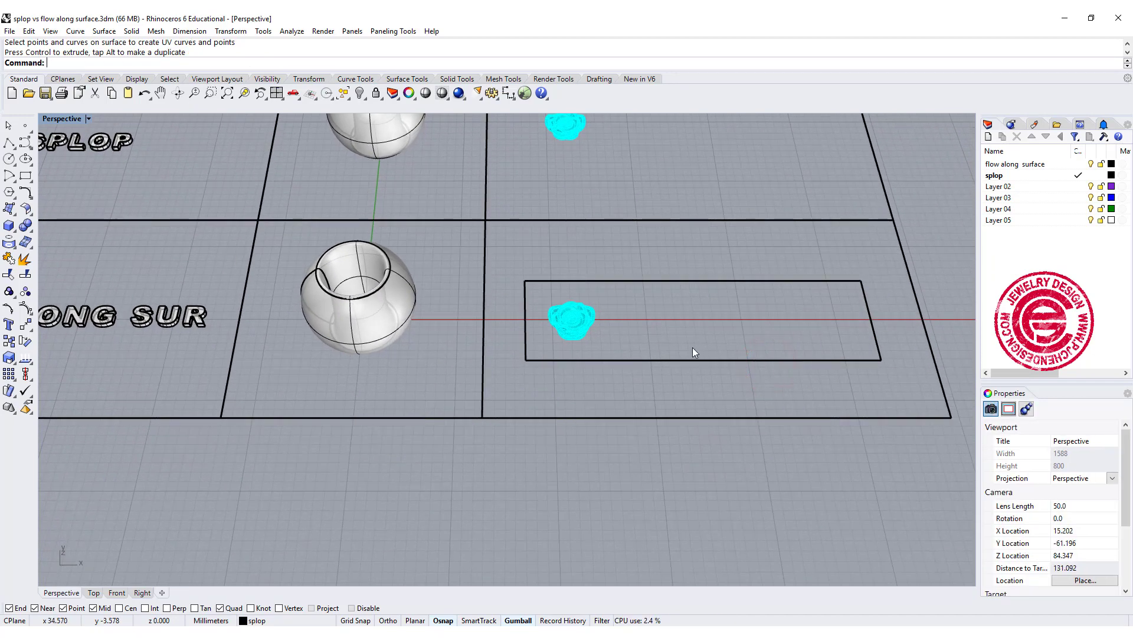
Make a linear array of 5 flowers along the length of the UV rectangle, spaced about 7 mm apart.
shift+right_drag(692, 347, 649, 389)
scroll(493, 390, up, 4)
right_drag(493, 391, 561, 367)
scroll(563, 366, down, 2)
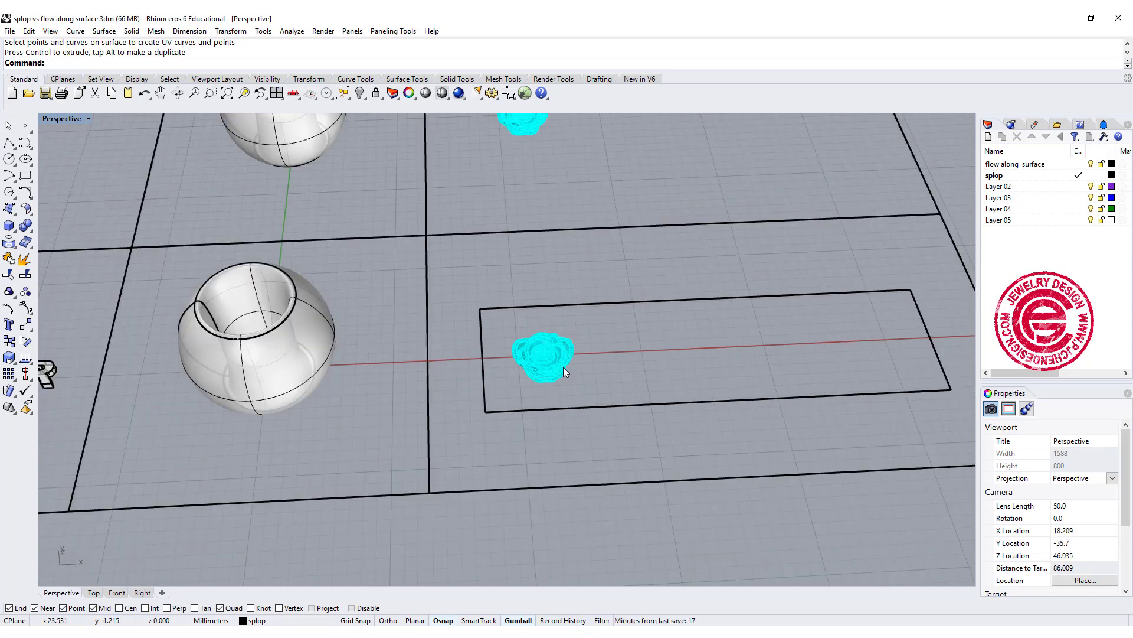
click(558, 369)
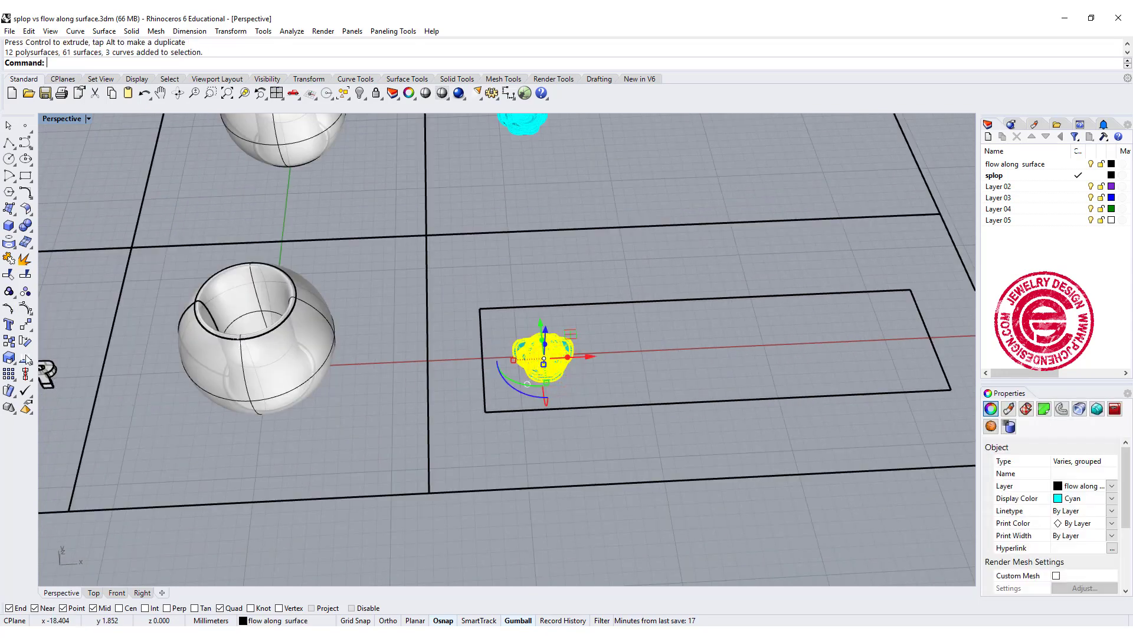
click(7, 373)
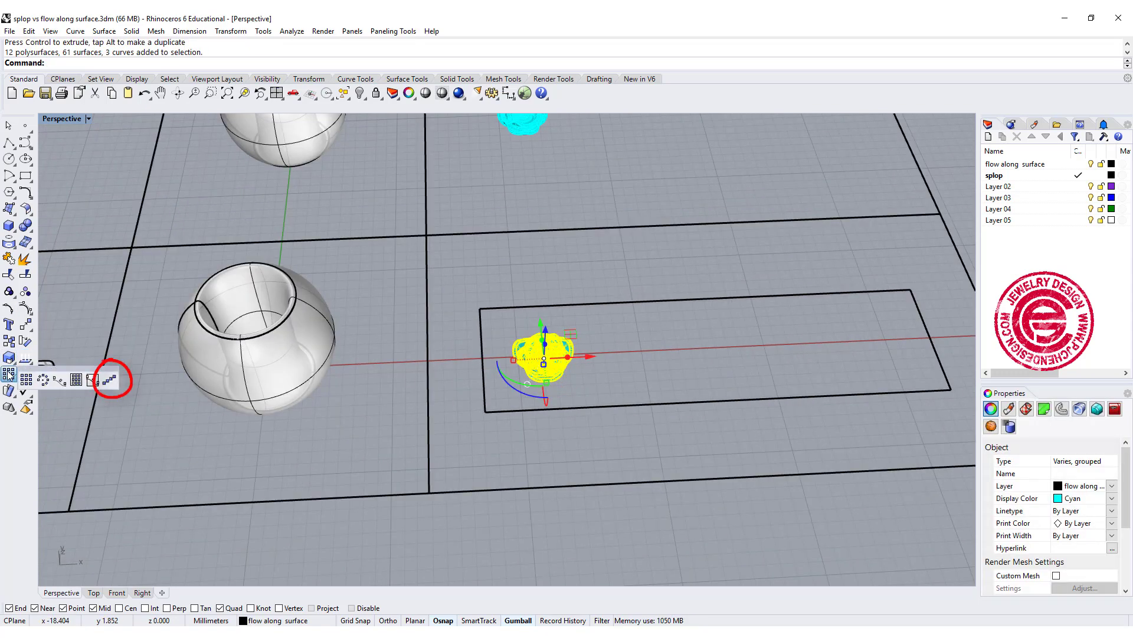
click(110, 380)
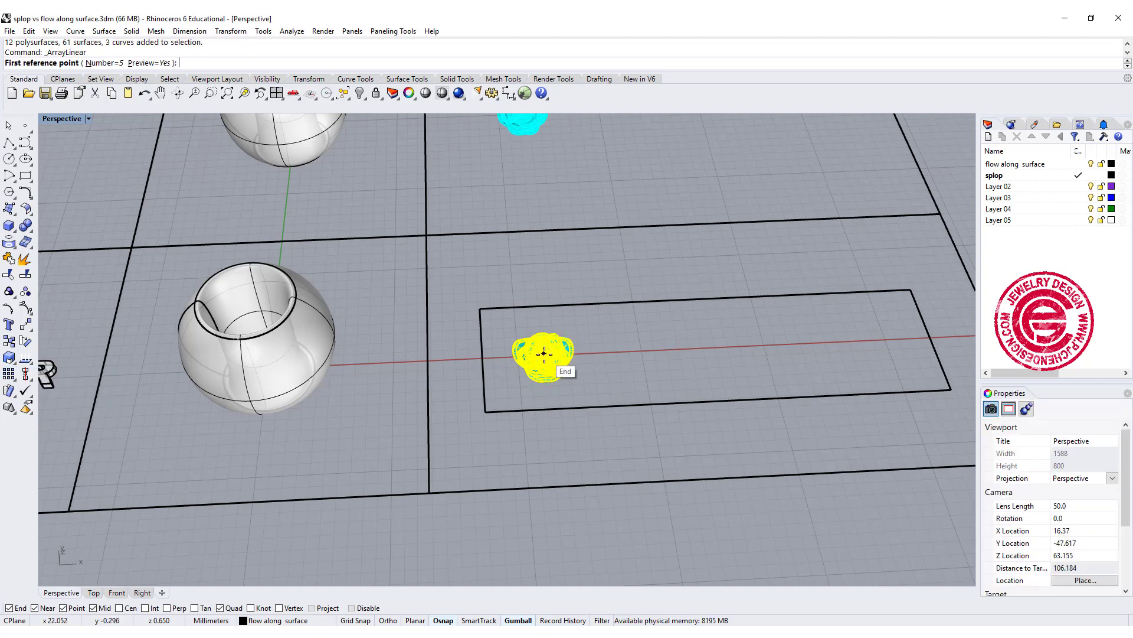
click(544, 354)
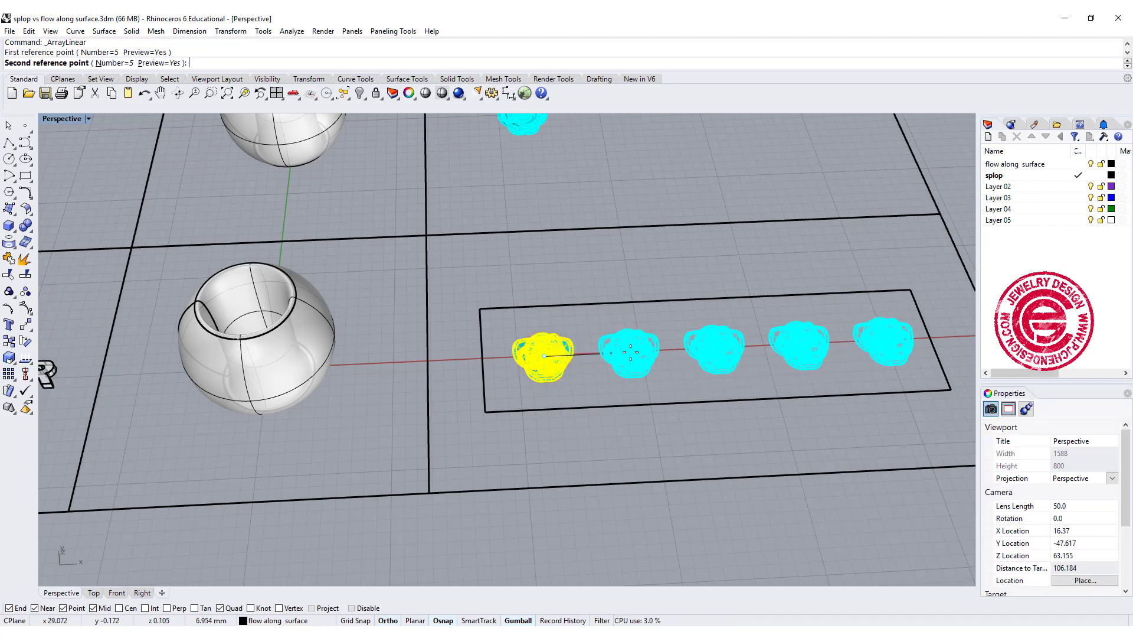
click(630, 352)
scroll(686, 377, down, 3)
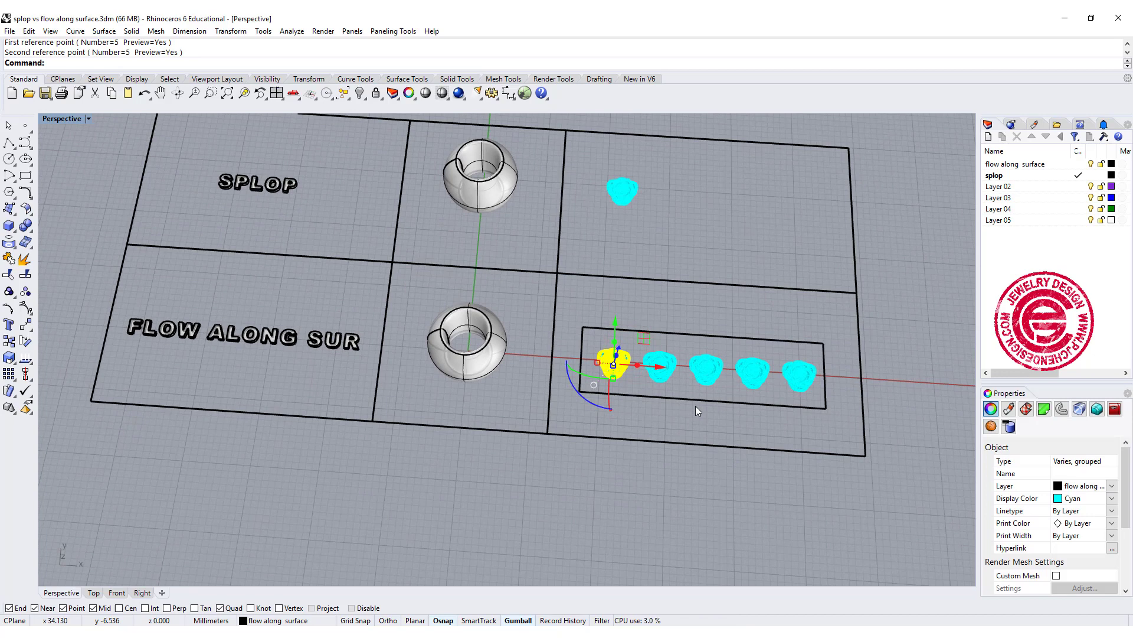
Fill the UV rectangle with a surface from planar curves beneath the row of flowers.
click(699, 403)
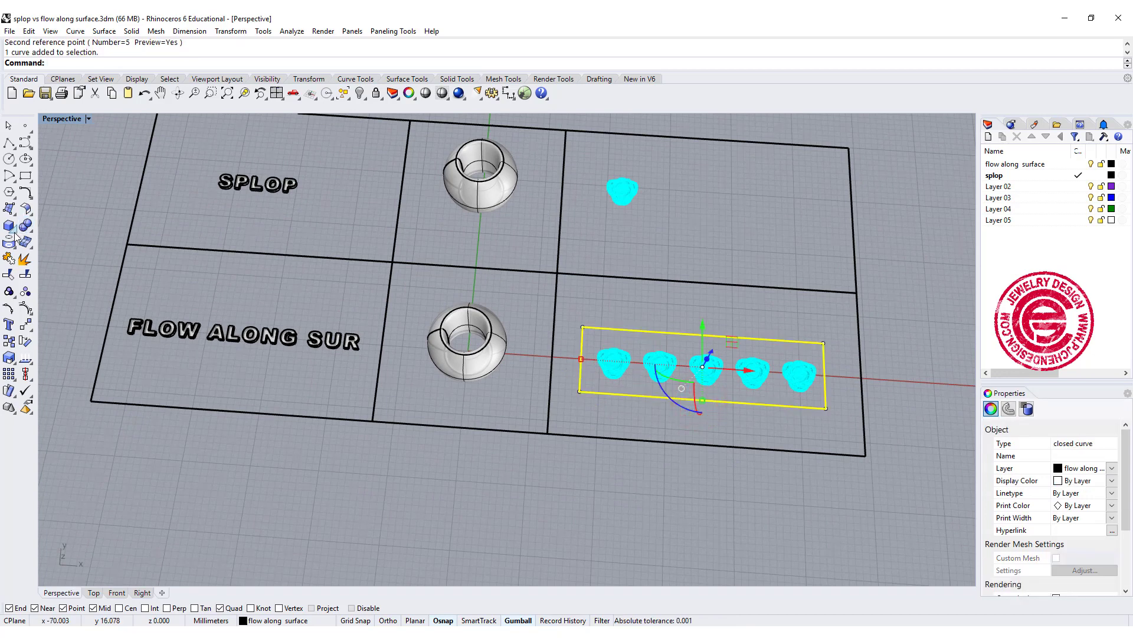
click(9, 208)
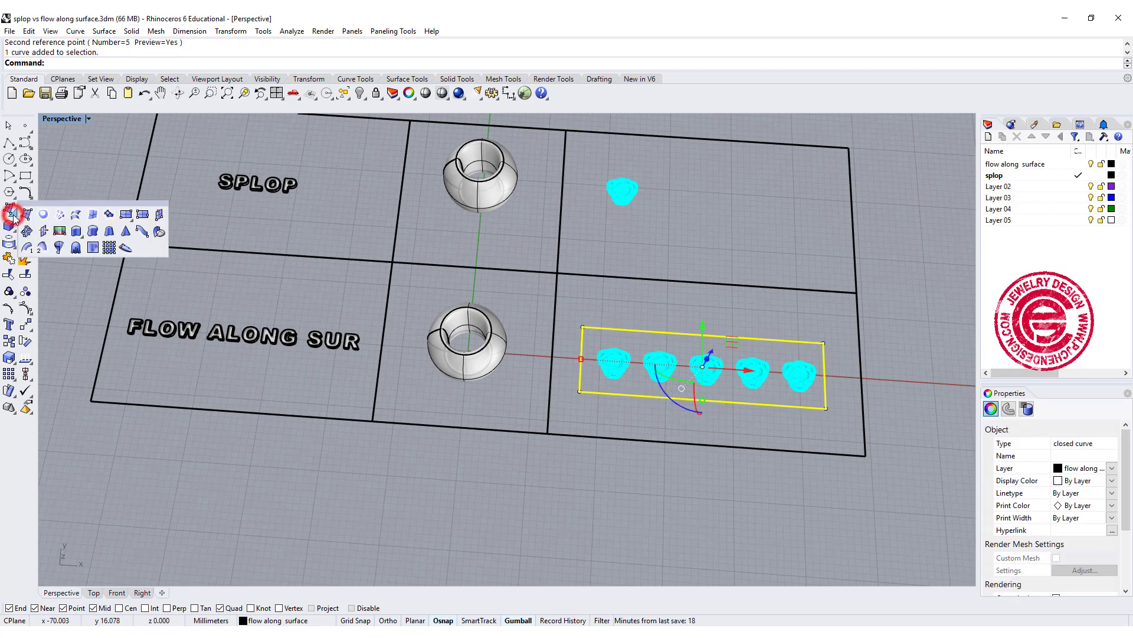
click(43, 214)
click(649, 319)
right_drag(649, 327, 508, 394)
scroll(517, 394, down, 2)
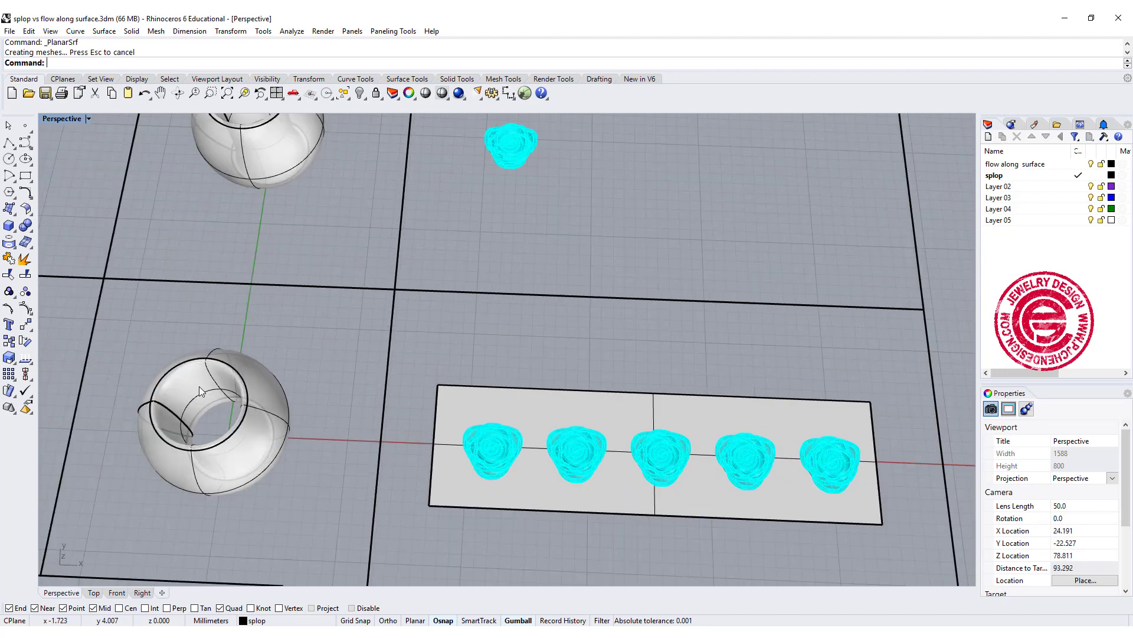
Flow the five flowers along surface from the flat rectangle onto the lower vase's outer surface at matching corners, with Record History on.
scroll(511, 405, down, 3)
scroll(463, 412, up, 2)
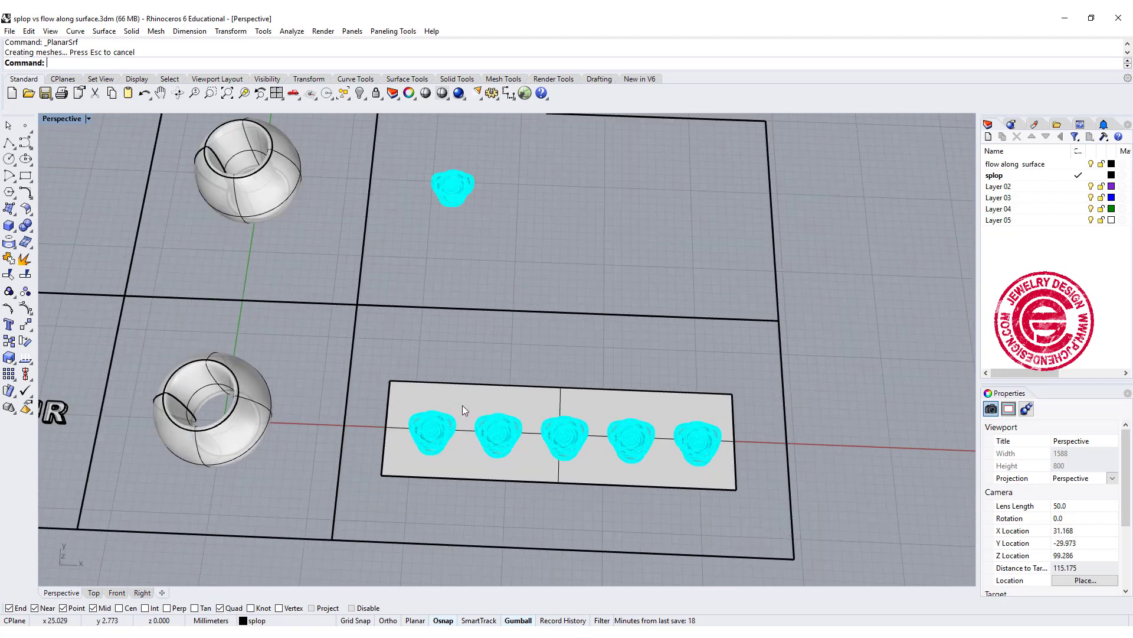
click(230, 31)
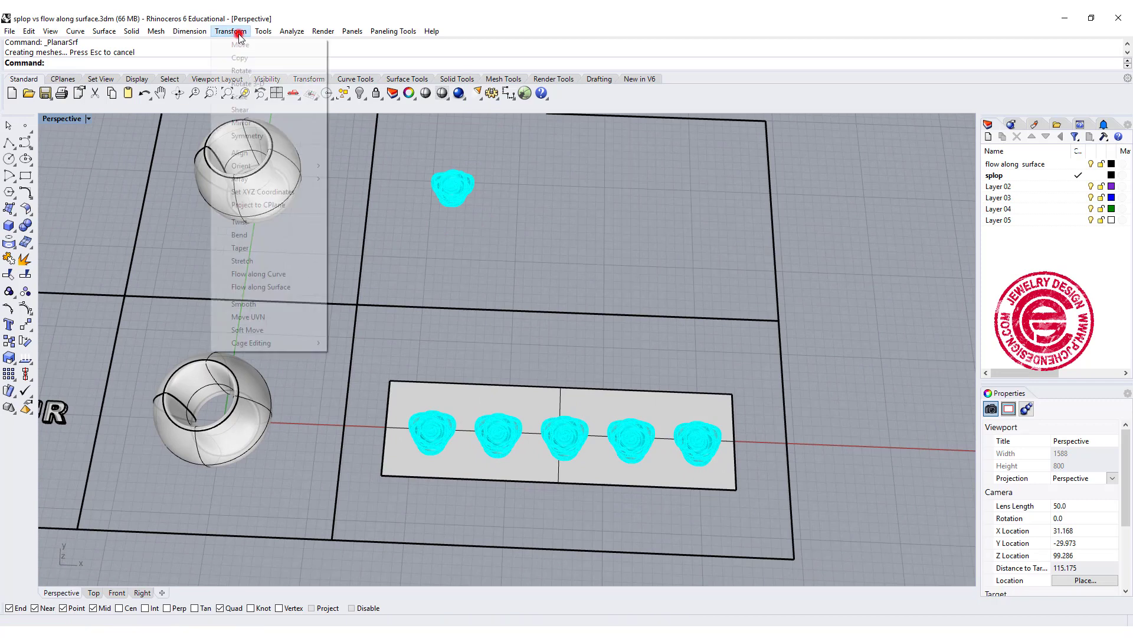
click(289, 287)
drag(376, 356, 731, 501)
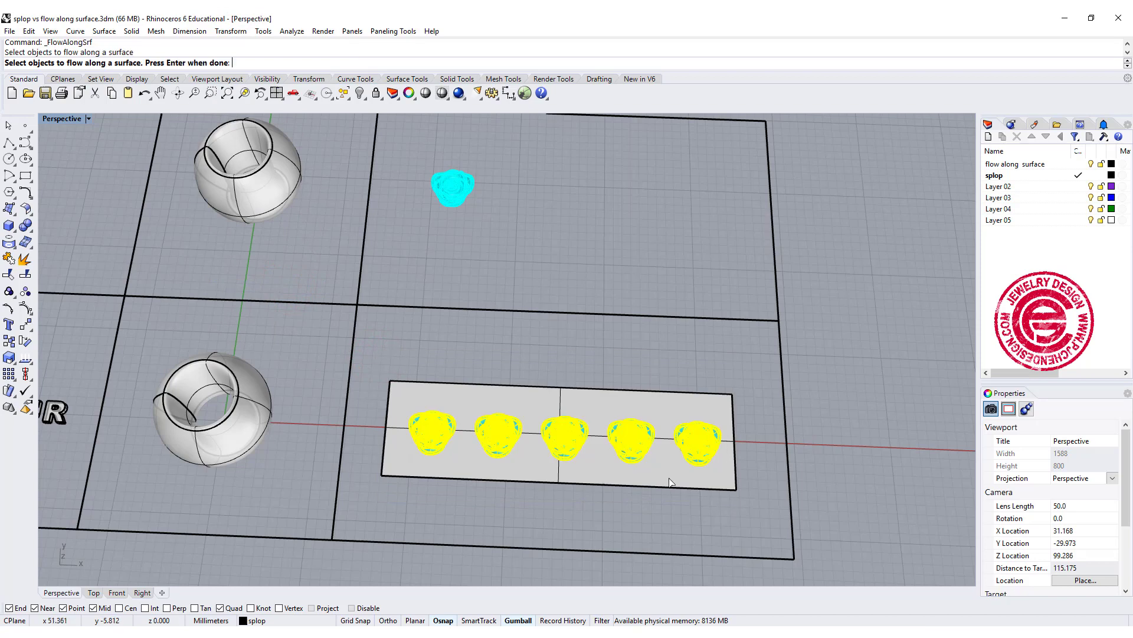
right_click(380, 325)
click(393, 385)
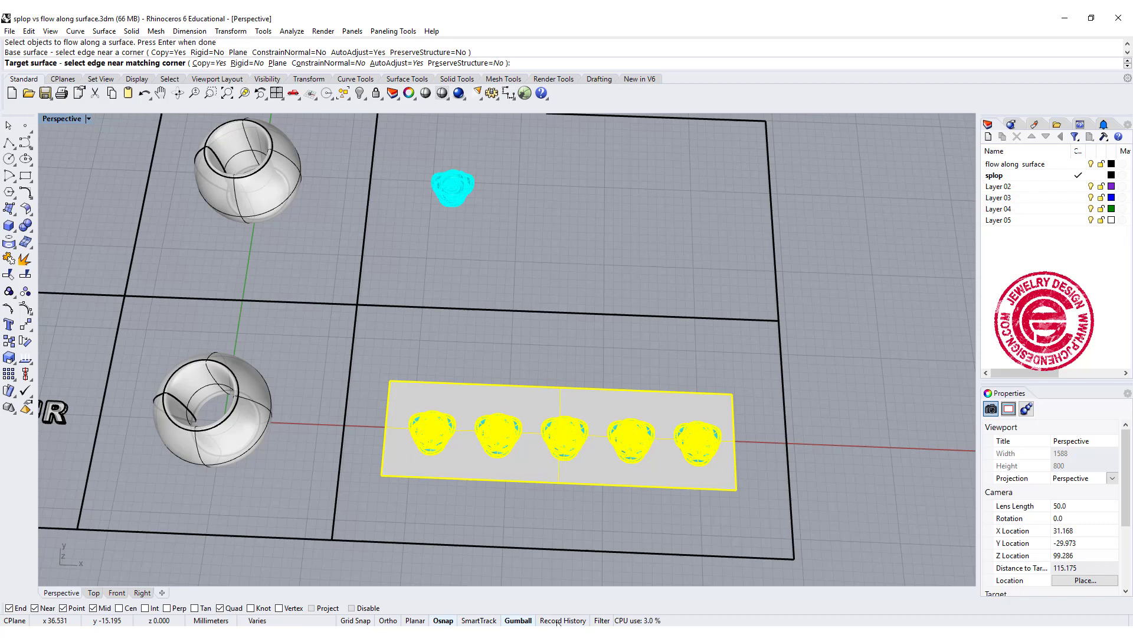
right_drag(295, 502, 434, 420)
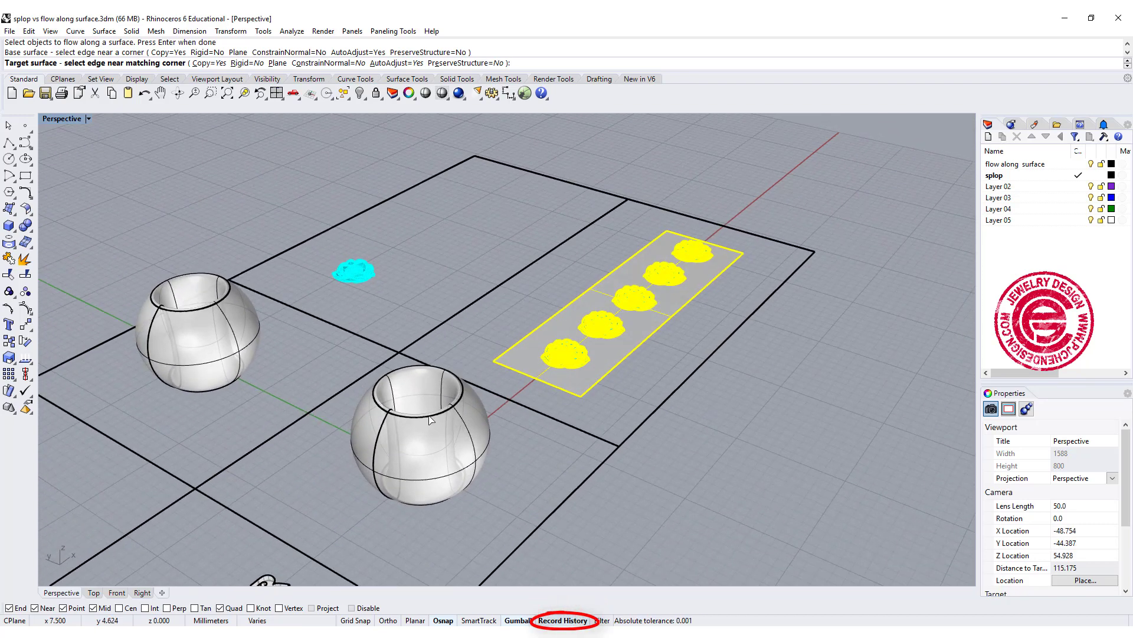
scroll(379, 453, up, 2)
scroll(379, 452, up, 2)
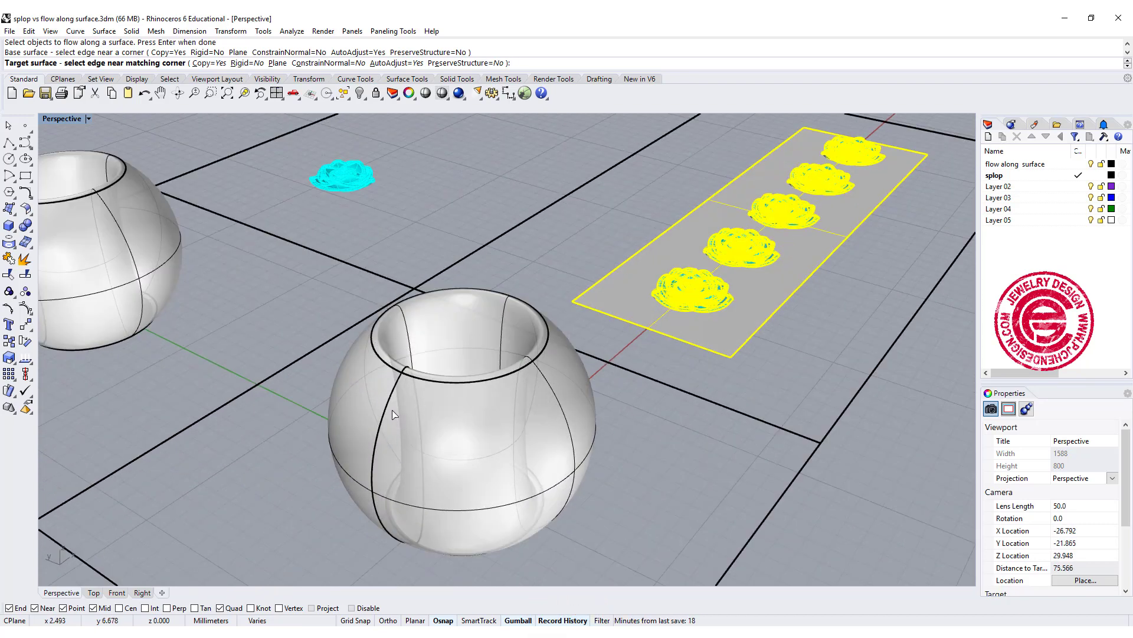
click(393, 415)
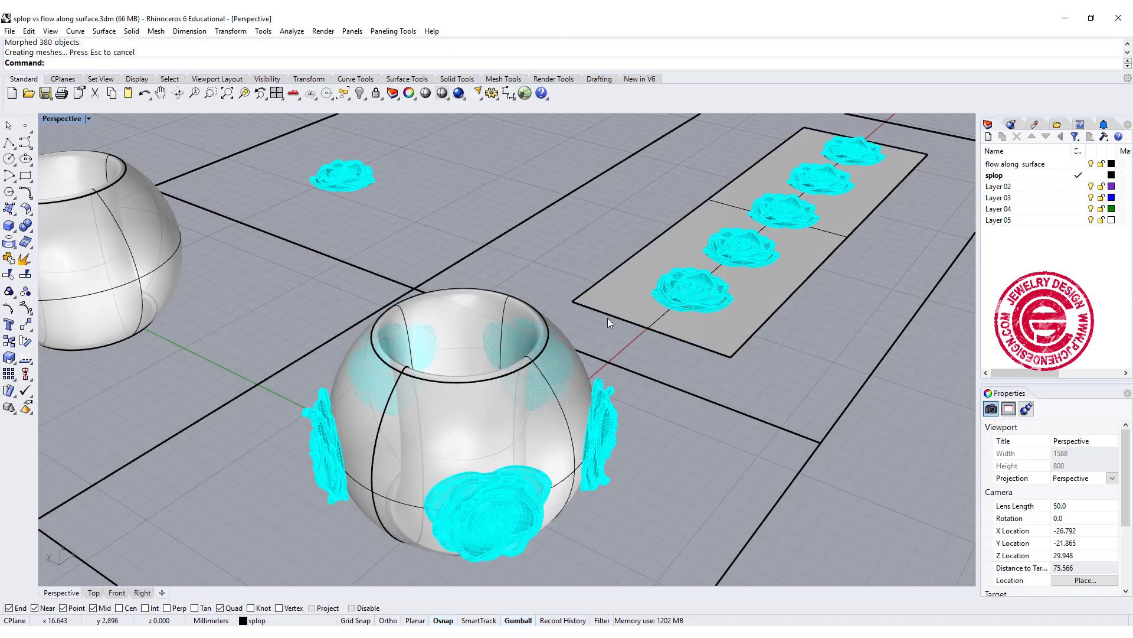
Scale up the second flower on the flat rectangle in all directions.
right_drag(608, 317, 615, 375)
click(621, 379)
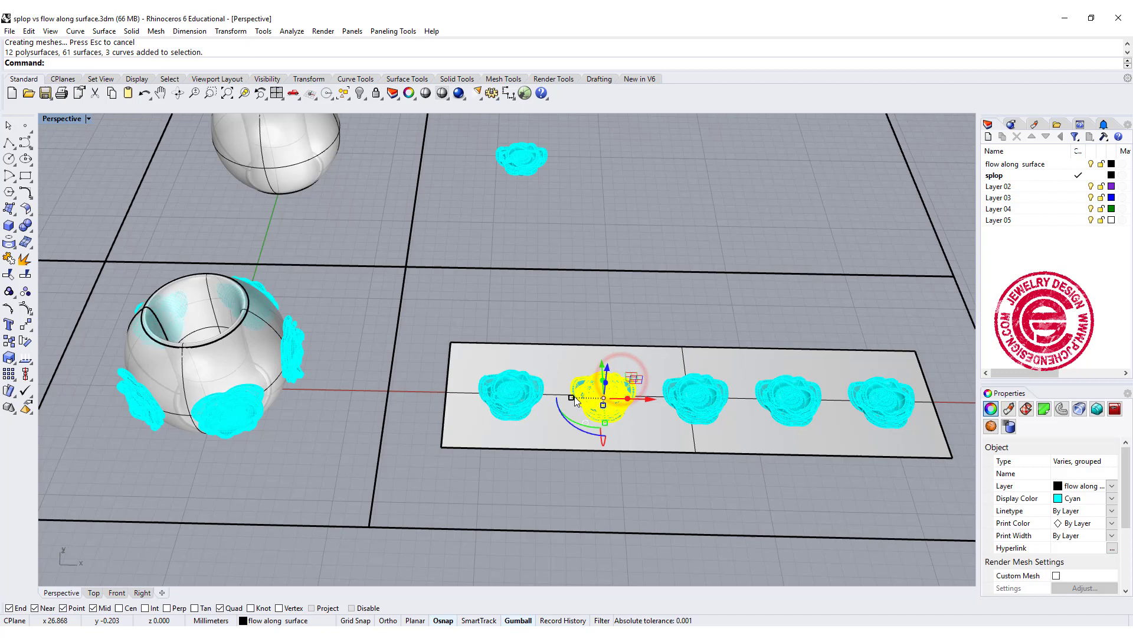
drag(602, 397, 558, 399)
Scale down the third flower on the flat rectangle and move it closer to the enlarged second flower's lower side.
mouse_move(402, 393)
right_down()
mouse_move(409, 294)
mouse_move(407, 408)
right_up()
click(694, 396)
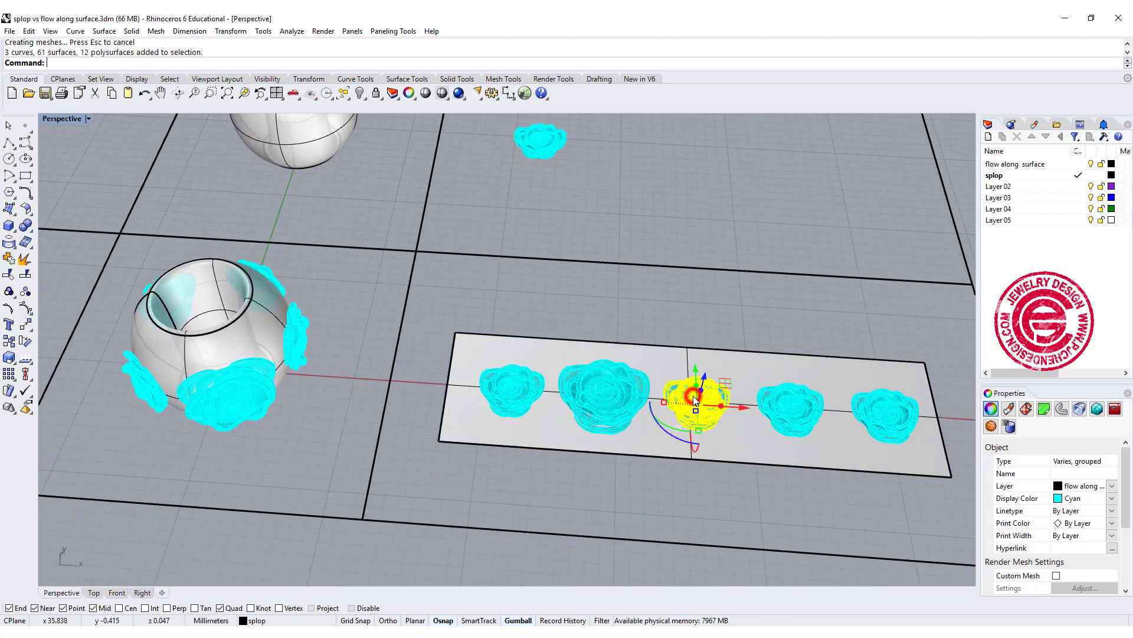
shift+drag(664, 402, 700, 402)
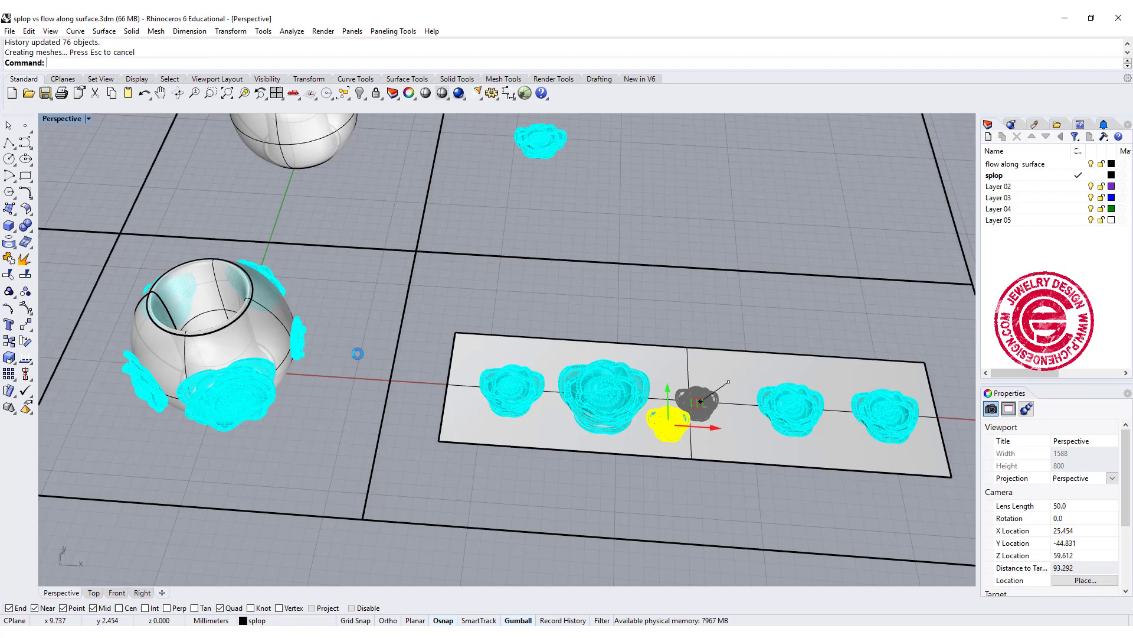
Examine the flowers on the lower vase against the edited originals on the flat rectangle.
right_drag(355, 366, 324, 315)
scroll(345, 354, up, 6)
scroll(345, 354, up, 1)
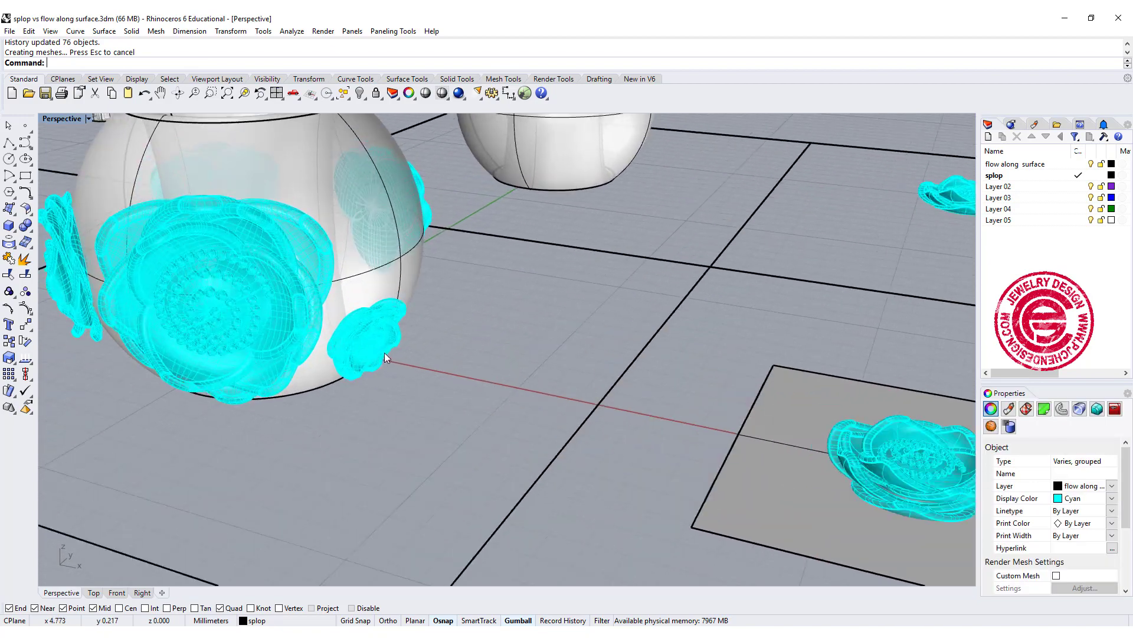
right_drag(385, 353, 434, 354)
scroll(434, 357, down, 2)
scroll(711, 460, down, 5)
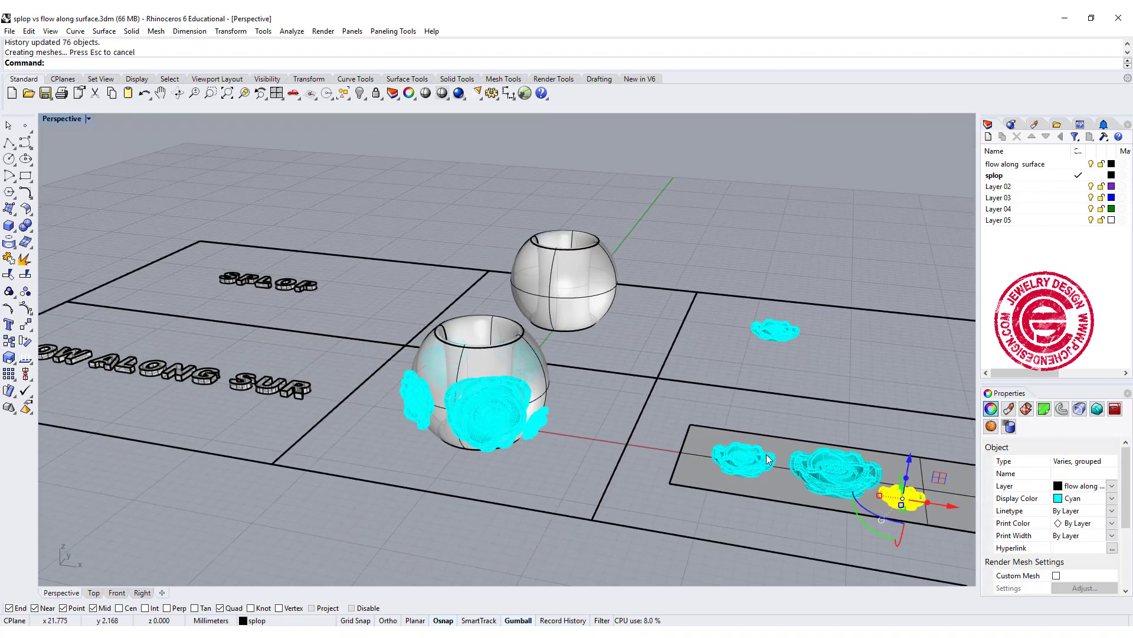
right_drag(766, 455, 696, 386)
shift+right_drag(697, 387, 640, 413)
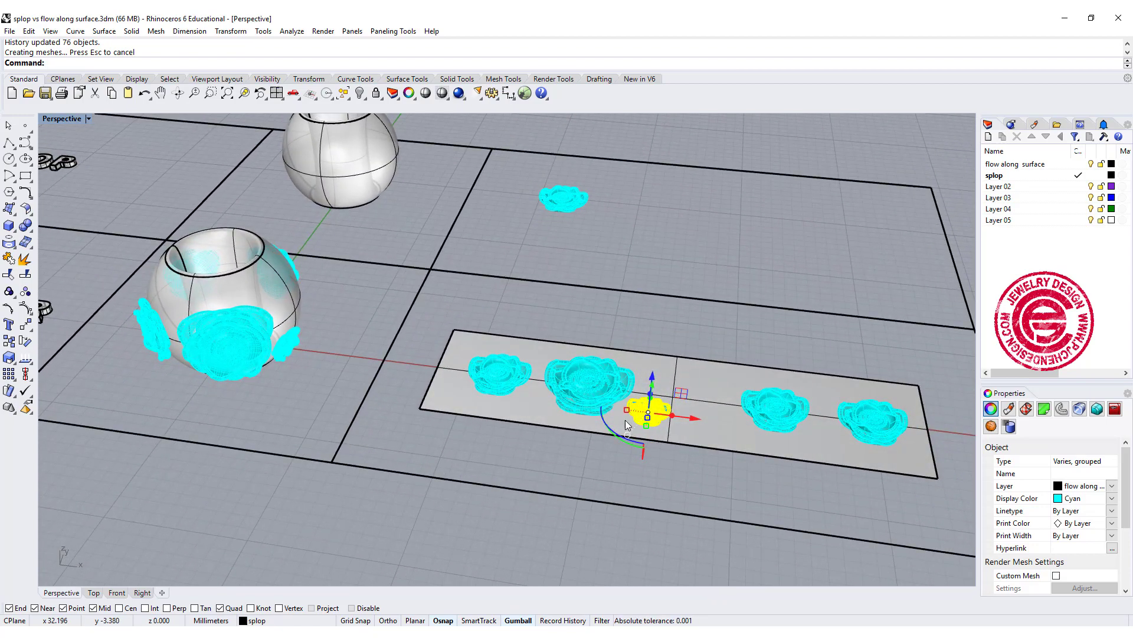
scroll(627, 424, up, 1)
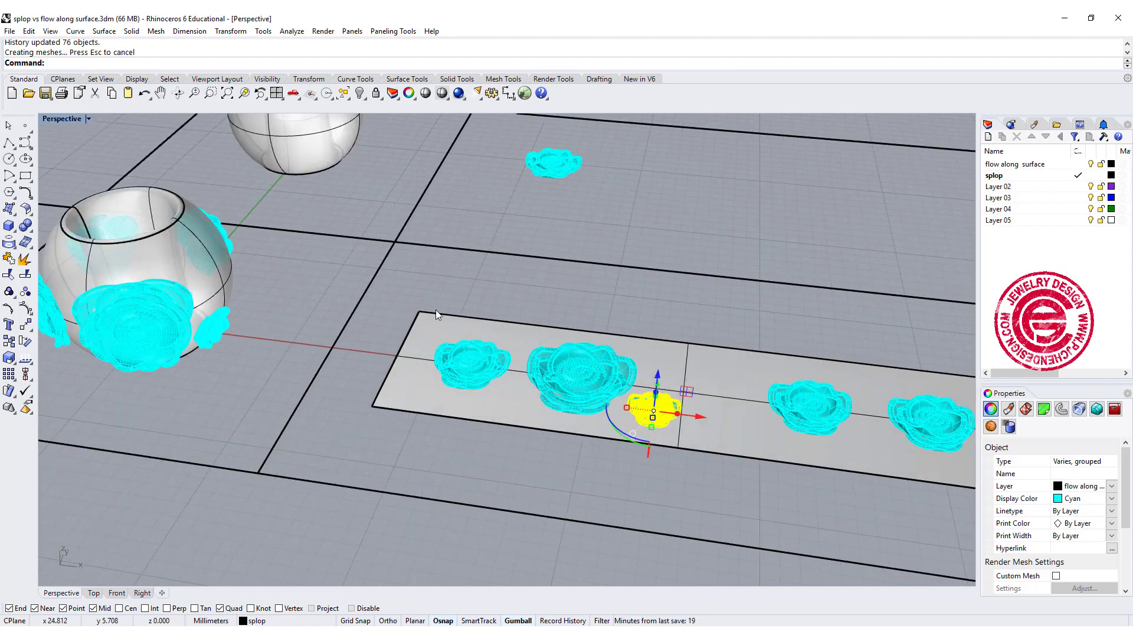
right_drag(176, 324, 229, 338)
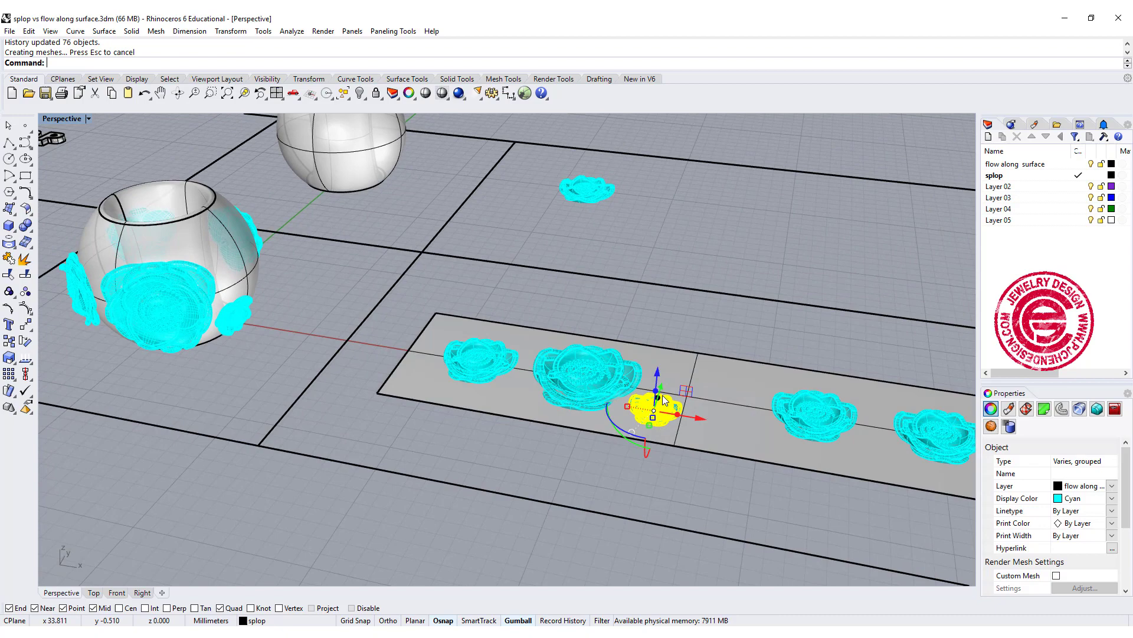
Examine the plain vase in the SPLOP row and the single source flower beside it.
right_drag(562, 346, 594, 405)
scroll(547, 299, down, 10)
shift+right_drag(456, 325, 501, 536)
scroll(325, 403, up, 8)
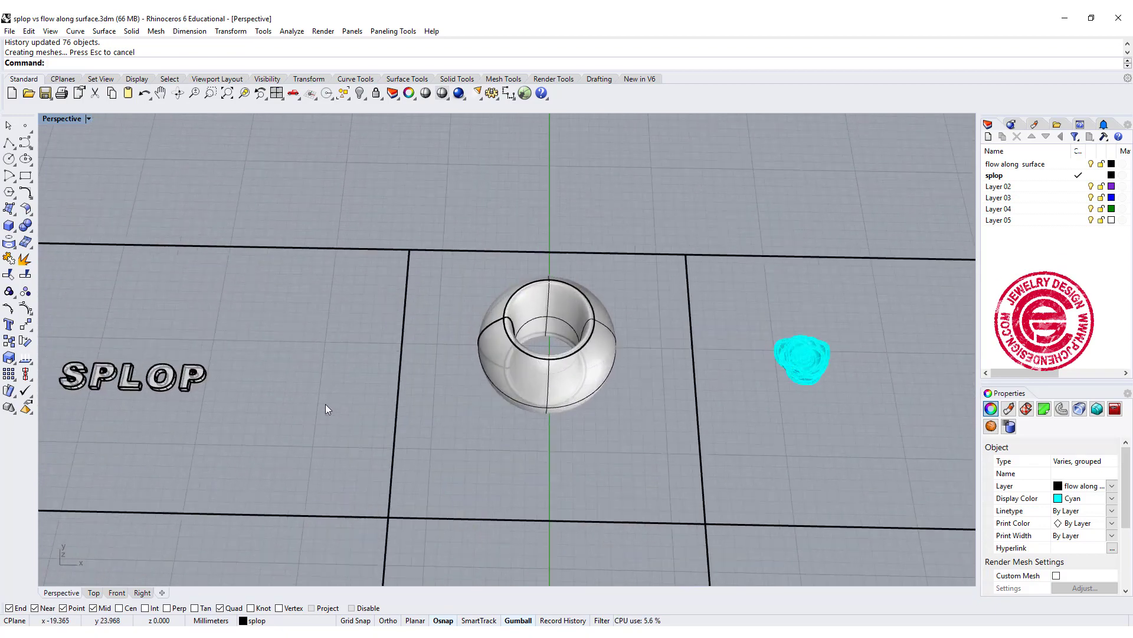
scroll(325, 404, down, 3)
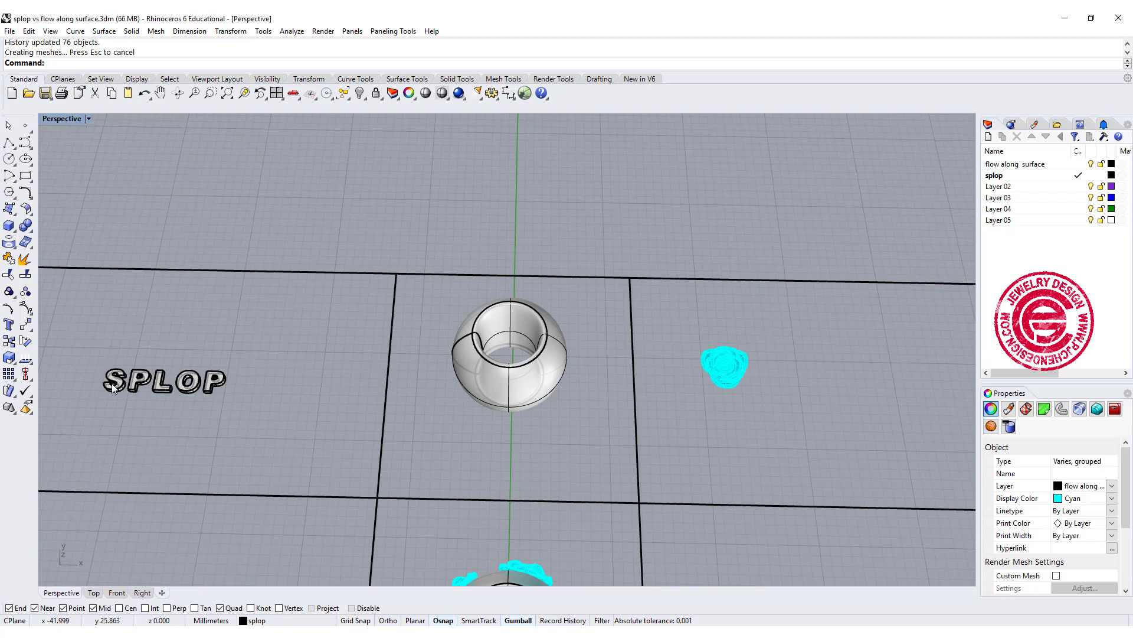
right_drag(688, 445, 653, 403)
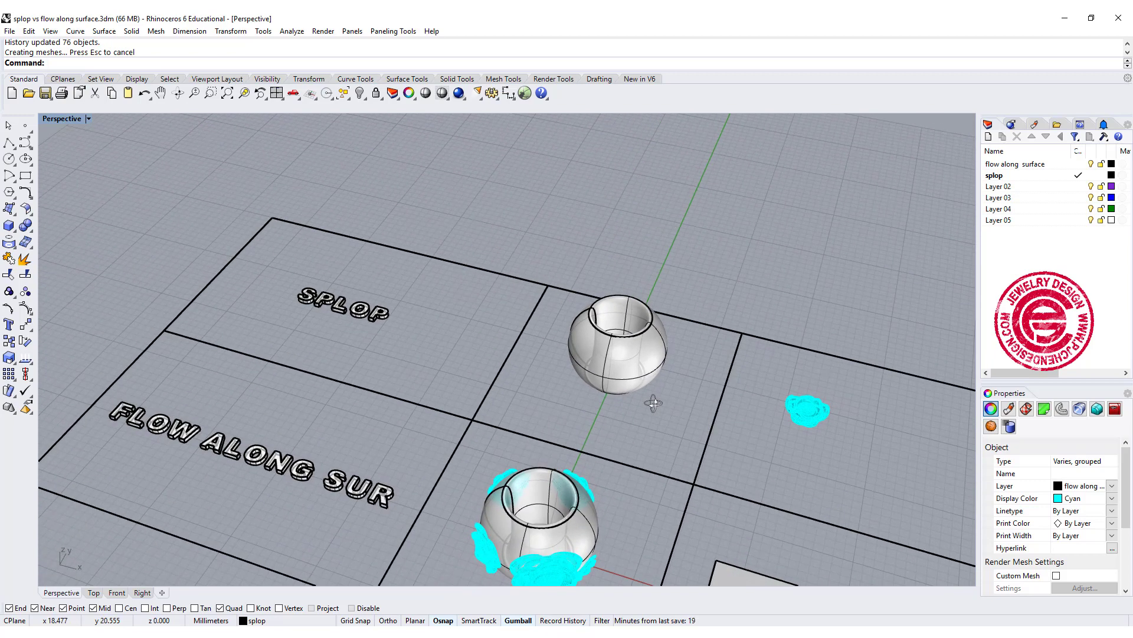
scroll(811, 432, down, 3)
shift+right_drag(796, 420, 624, 385)
scroll(624, 385, up, 6)
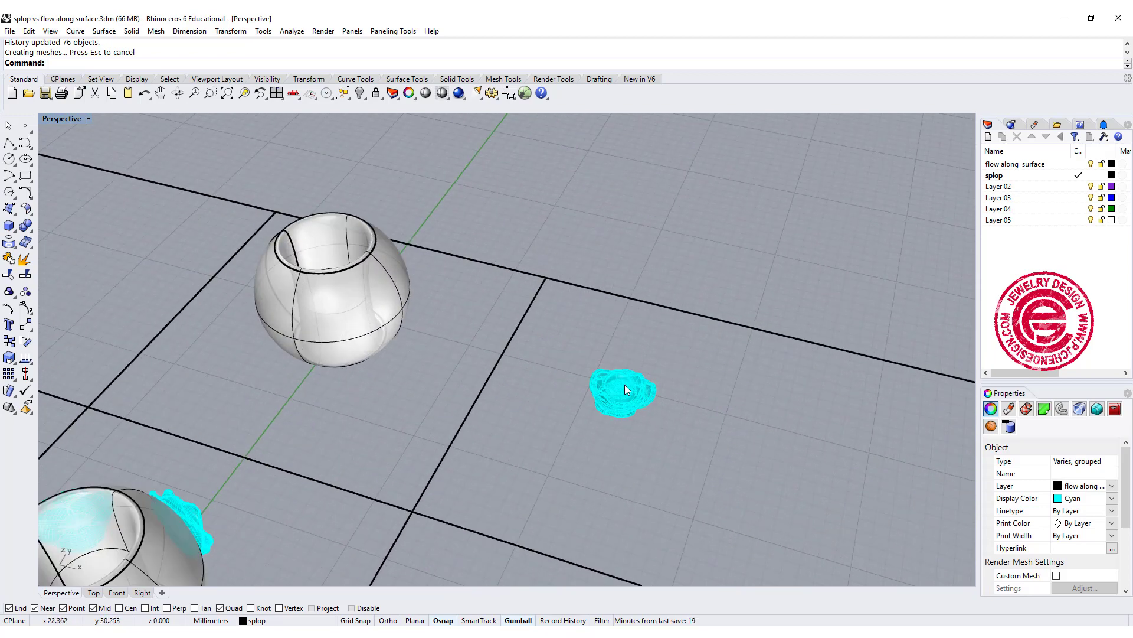
click(636, 406)
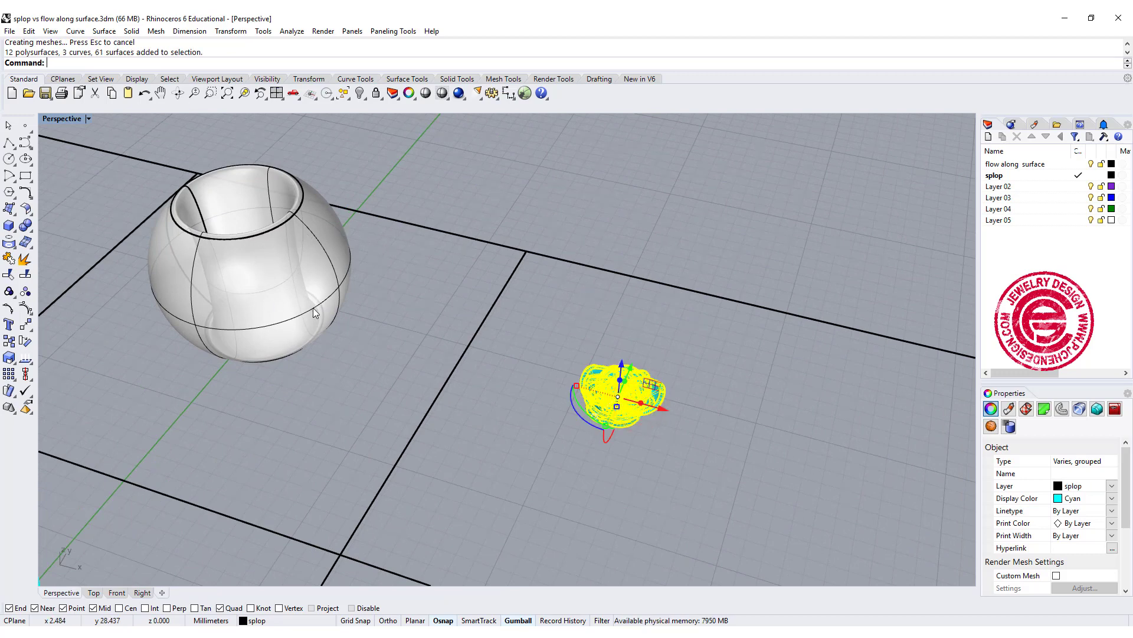
right_drag(303, 305, 327, 313)
scroll(427, 322, down, 4)
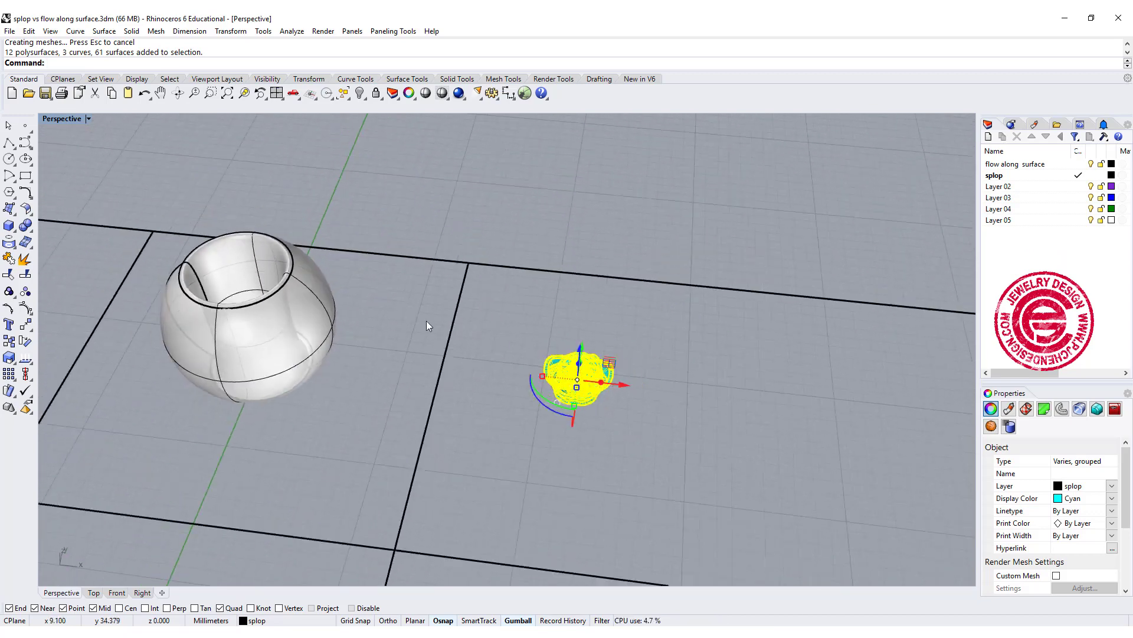
shift+right_drag(542, 354, 573, 364)
click(572, 364)
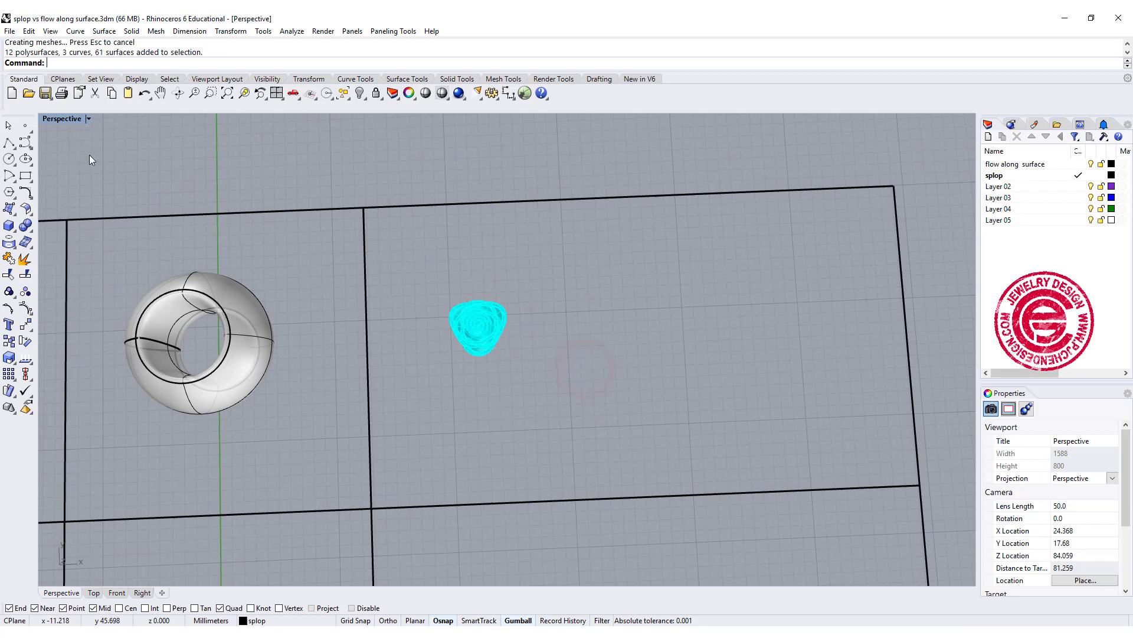
Place a point object at the center of the single source flower in the Top view.
double_click(68, 119)
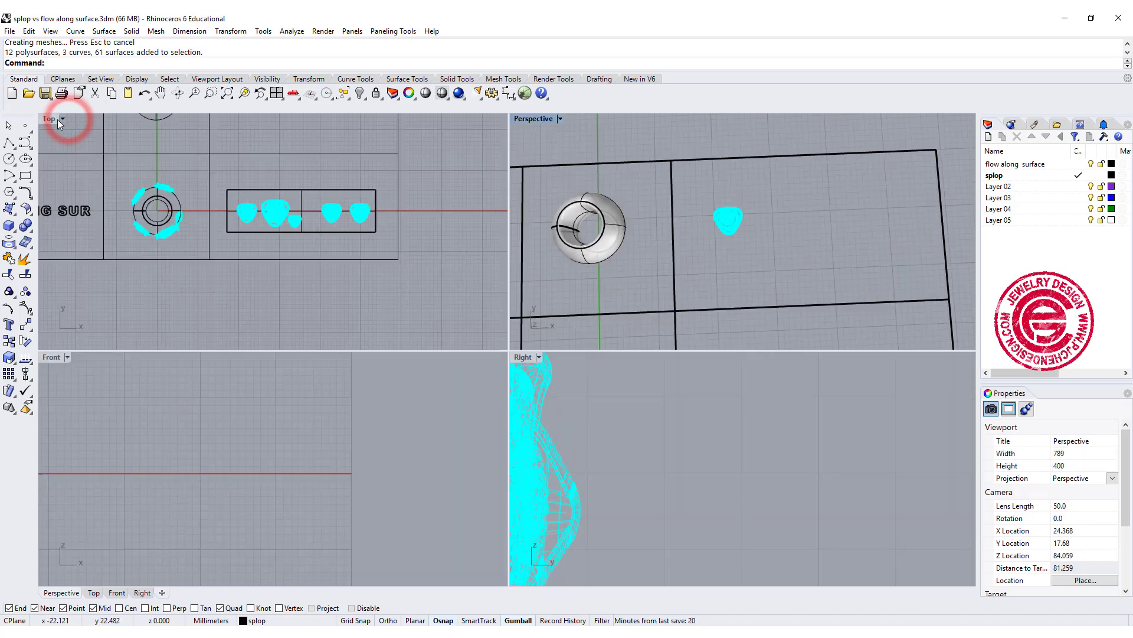
double_click(57, 119)
scroll(497, 243, up, 5)
scroll(504, 321, down, 6)
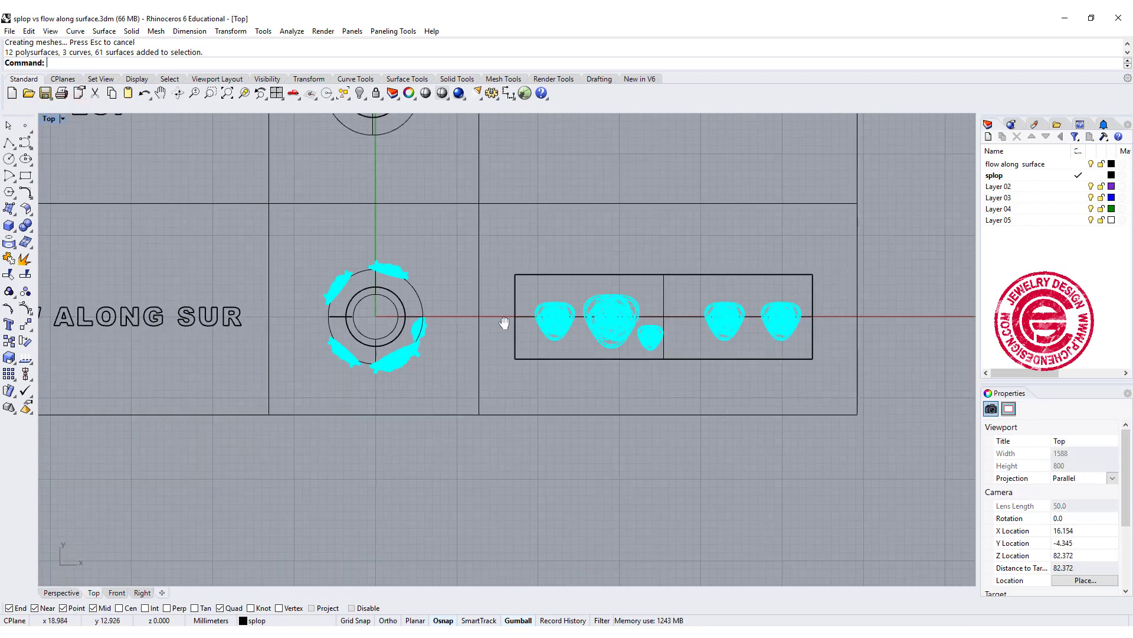
scroll(423, 388, up, 5)
scroll(425, 390, up, 2)
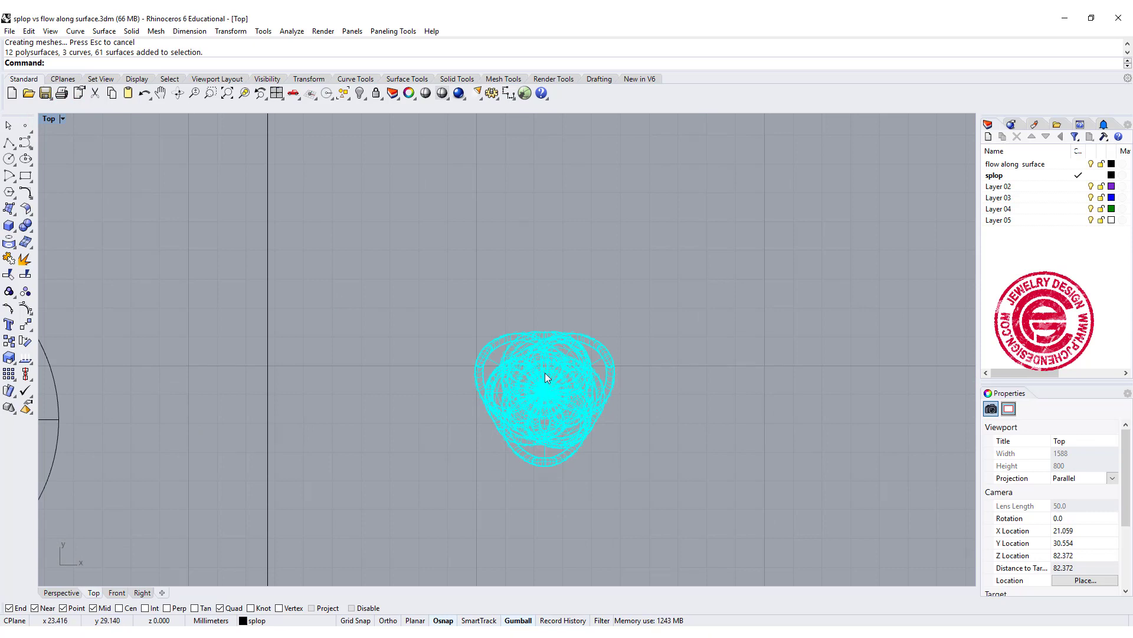
click(25, 127)
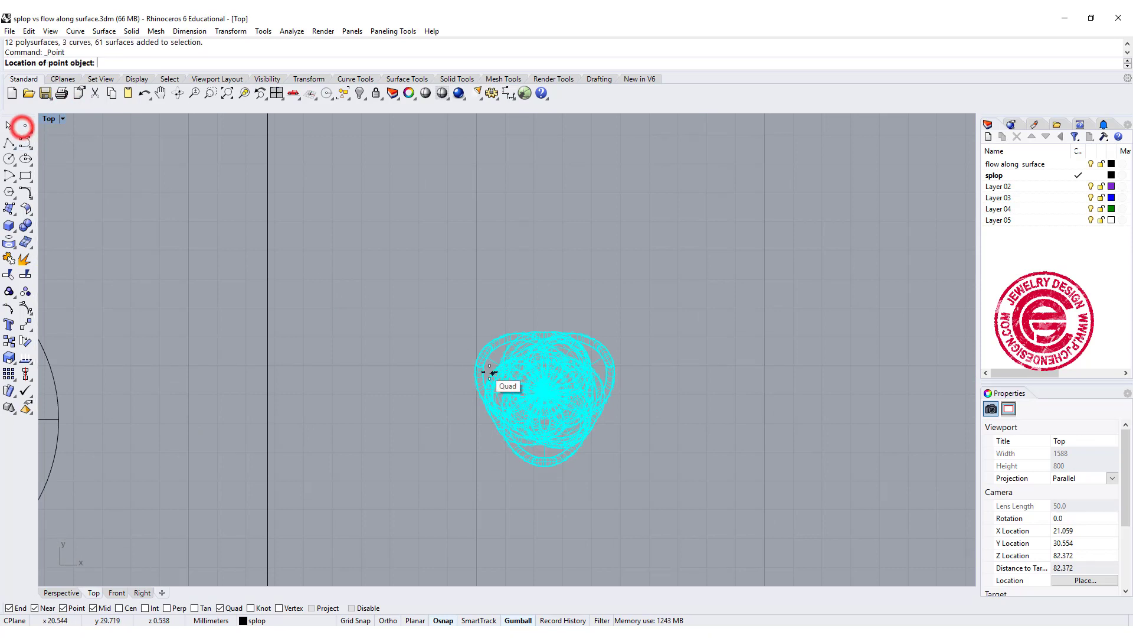
scroll(542, 394, up, 3)
click(545, 393)
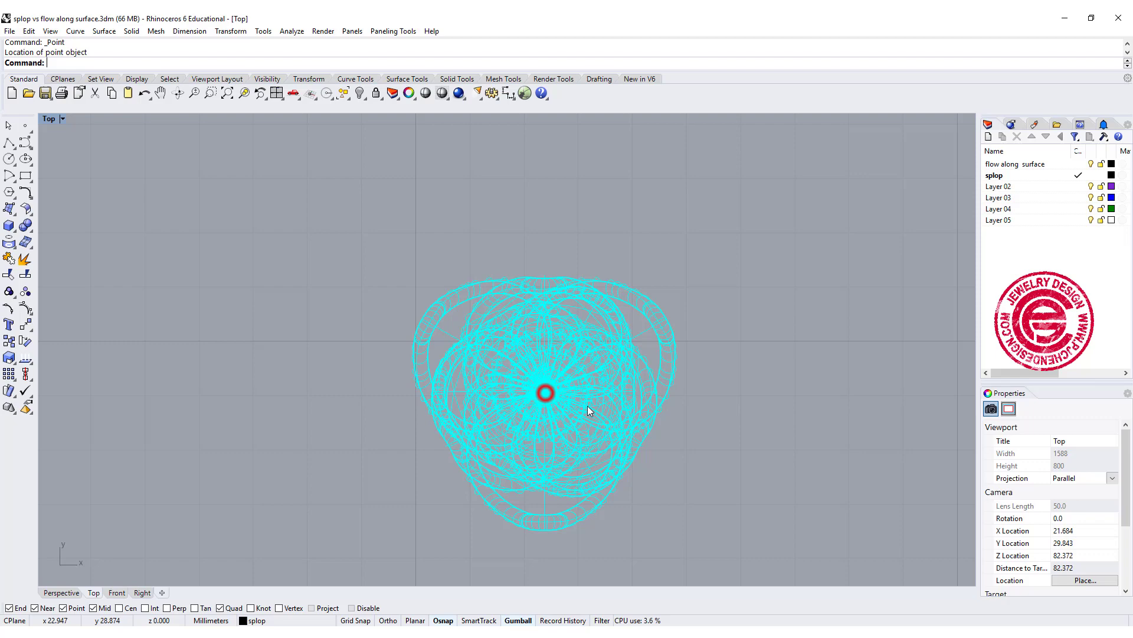
Raise the center point slightly so it sits a little higher in the flower's base, as seen in the Right view.
click(478, 346)
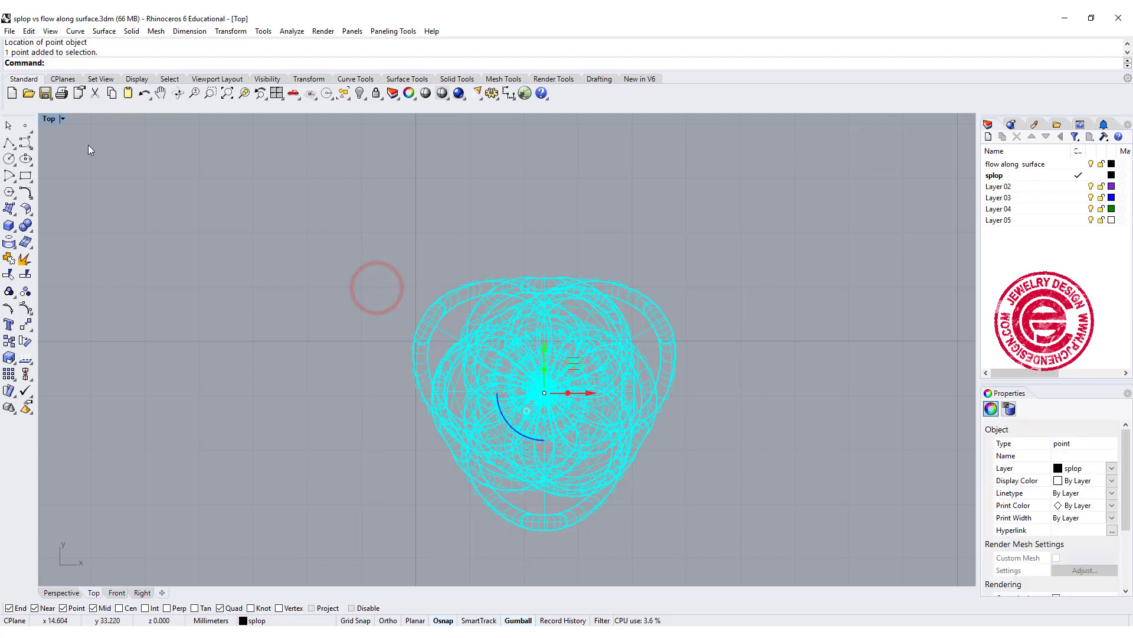
double_click(48, 119)
scroll(707, 509, down, 4)
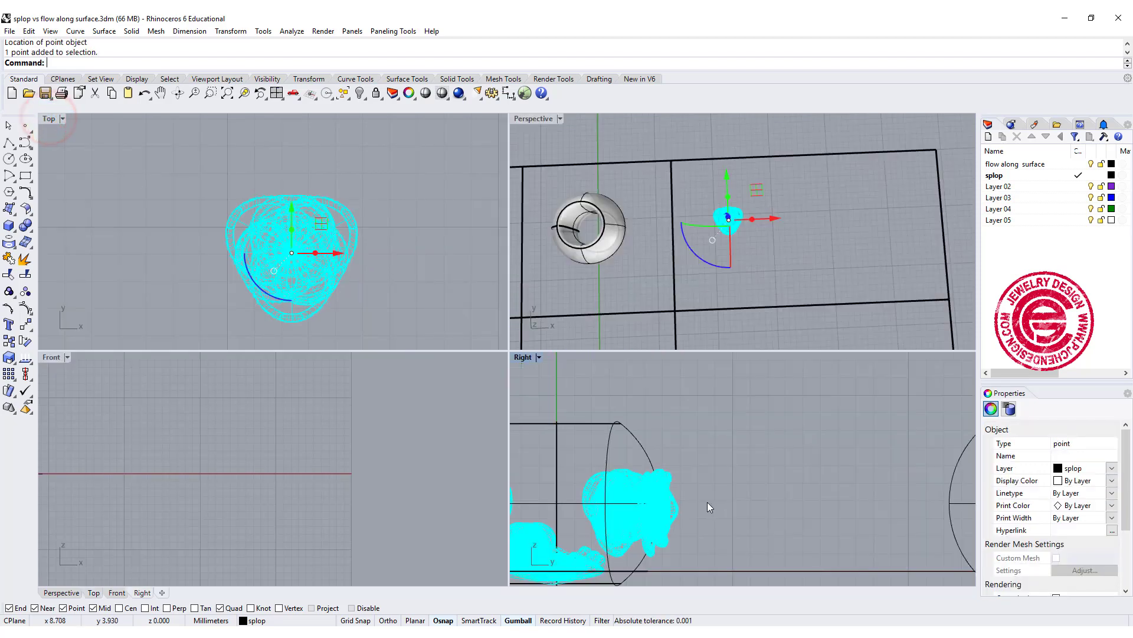
scroll(838, 547, up, 5)
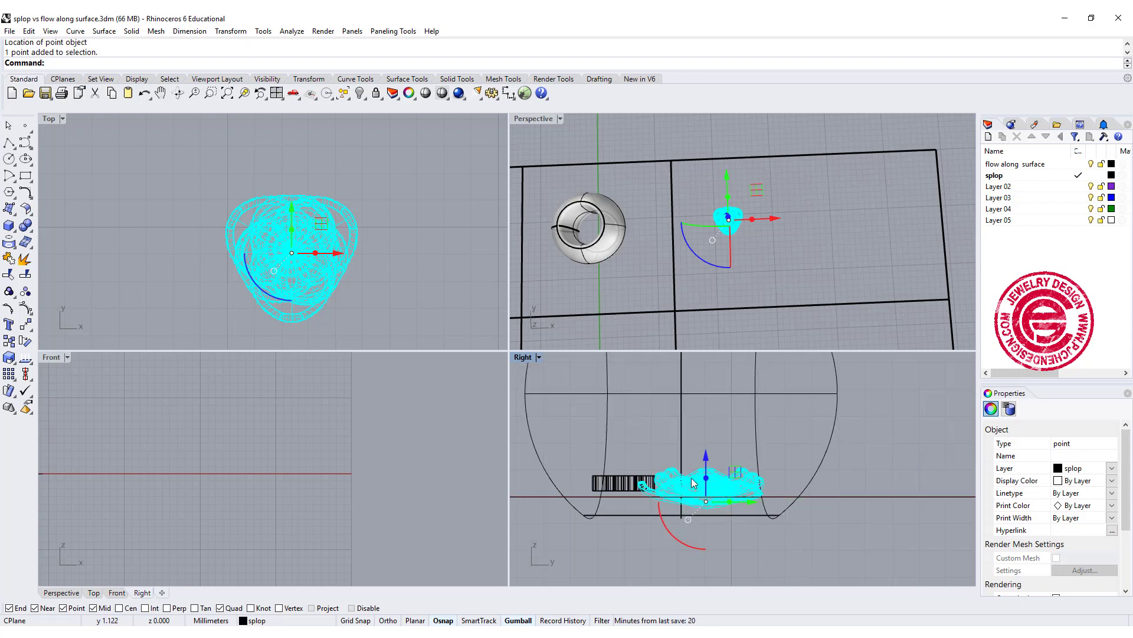
scroll(710, 509, up, 4)
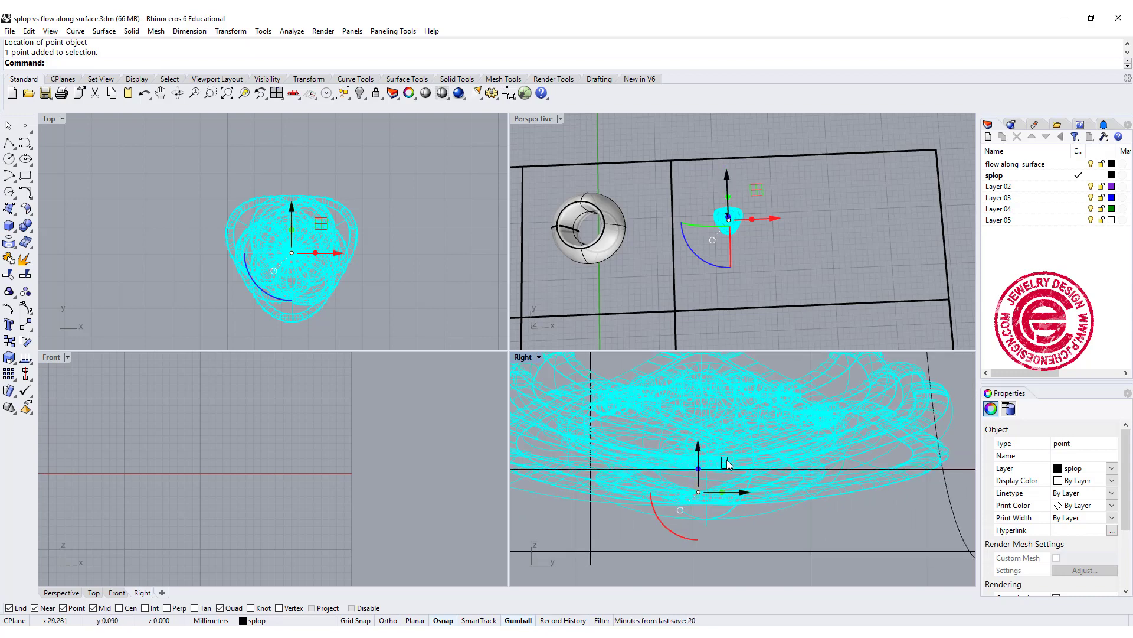
mouse_move(699, 452)
mouse_down()
mouse_move(709, 424)
mouse_move(711, 437)
mouse_up()
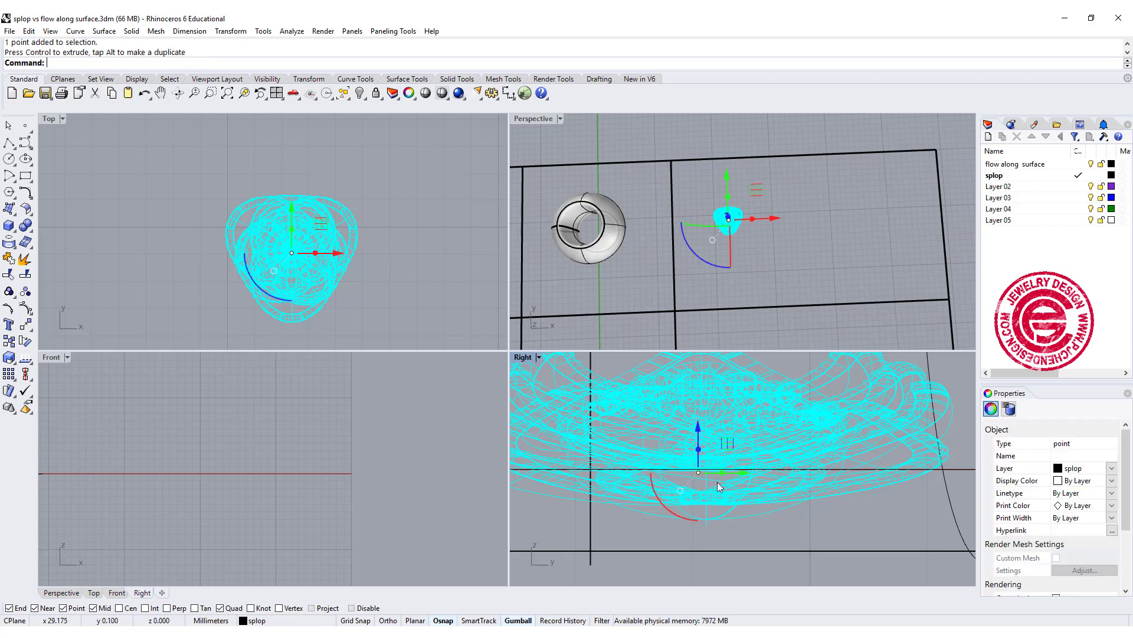
scroll(663, 466, down, 5)
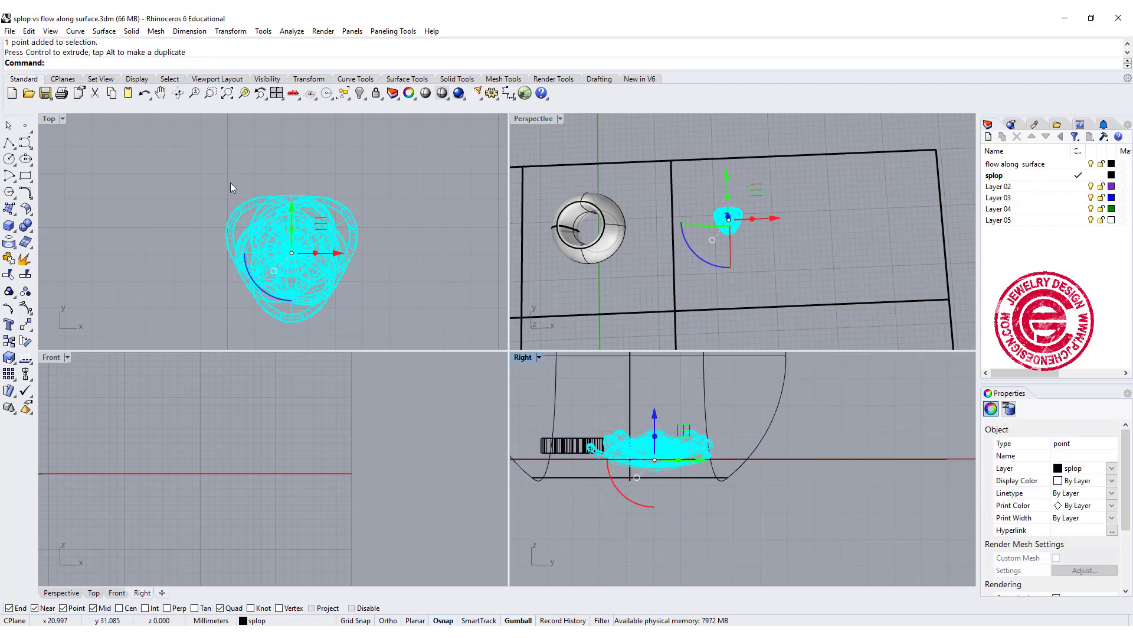
click(176, 194)
With only the Point snap on, start Splop on the source flower and draw a reference sphere of about 3 mm radius around the center point.
scroll(183, 219, down, 5)
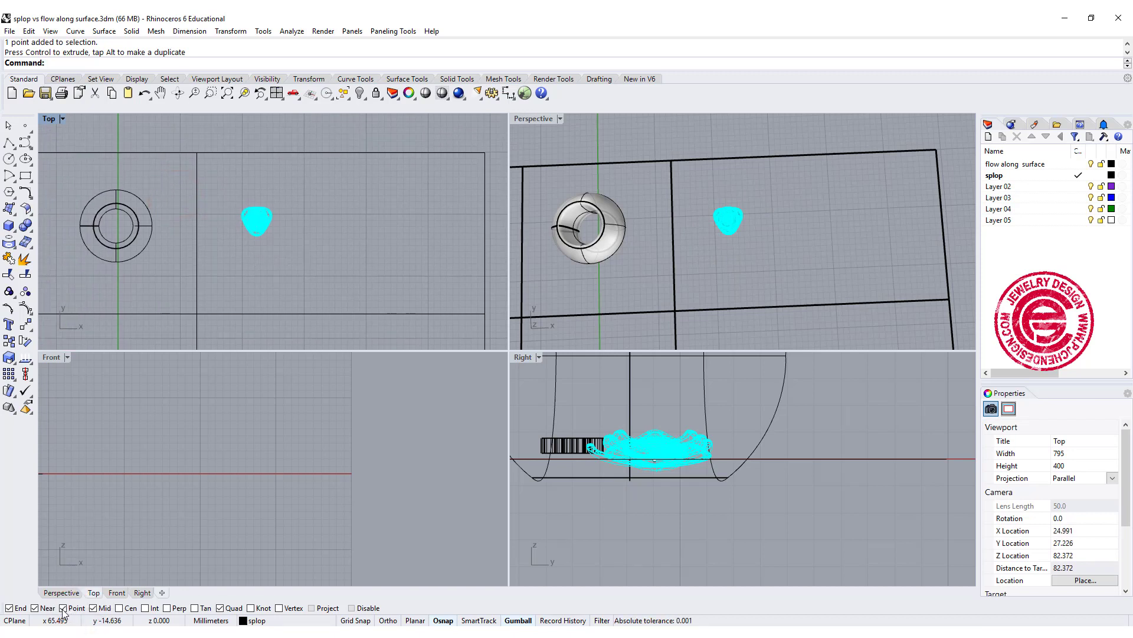
right_drag(247, 278, 280, 269)
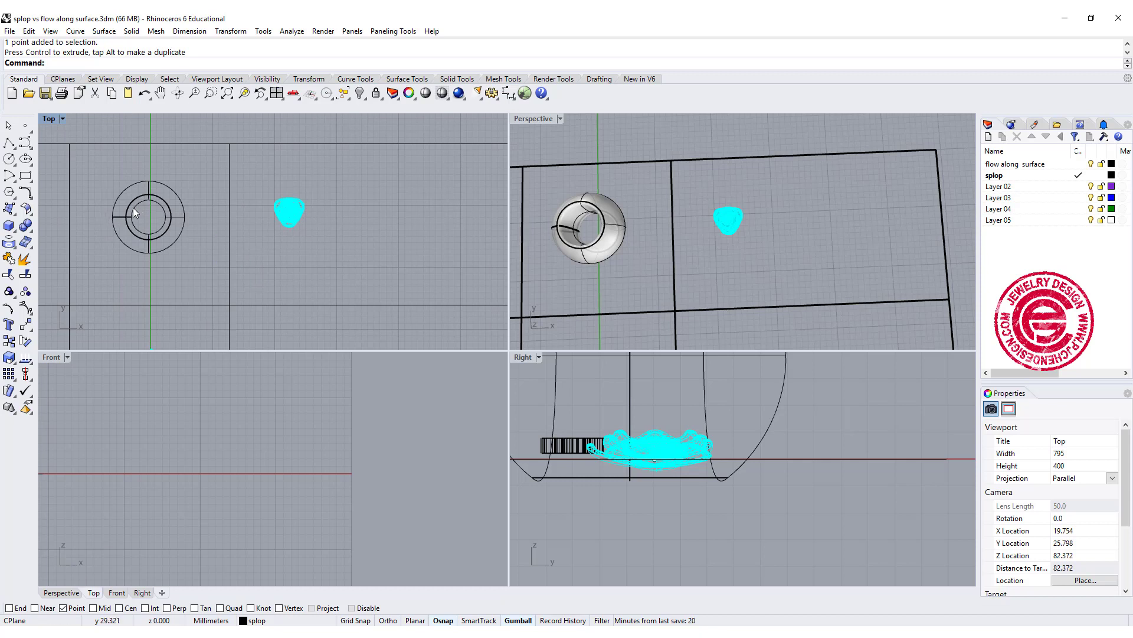
text(splop)
key(Return)
click(277, 203)
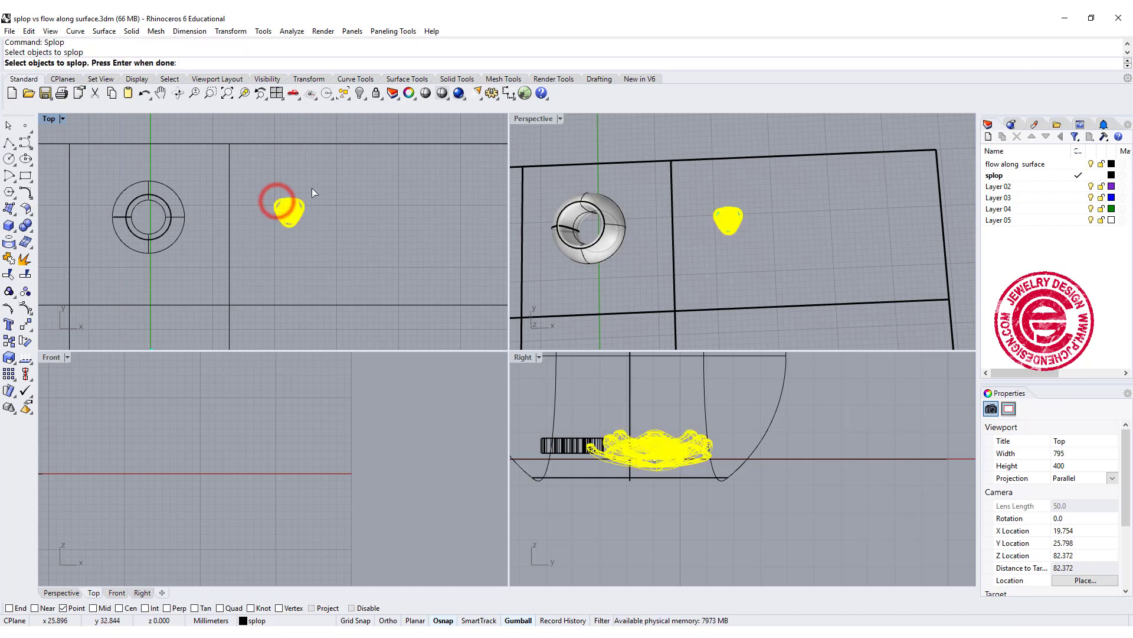
key(Return)
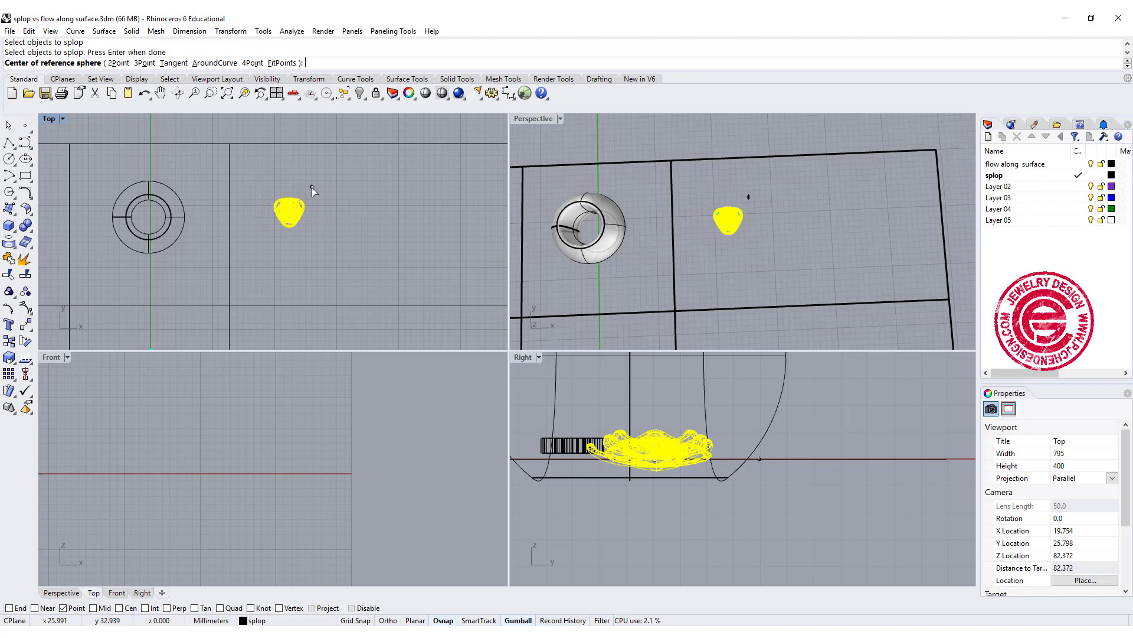
click(288, 211)
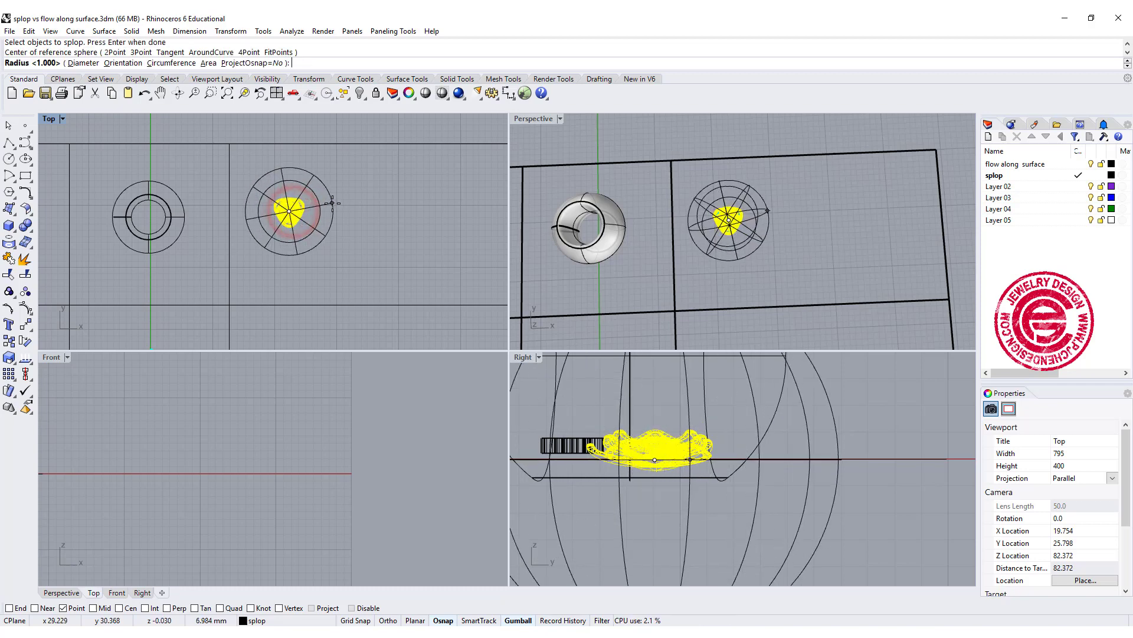
scroll(311, 211, up, 3)
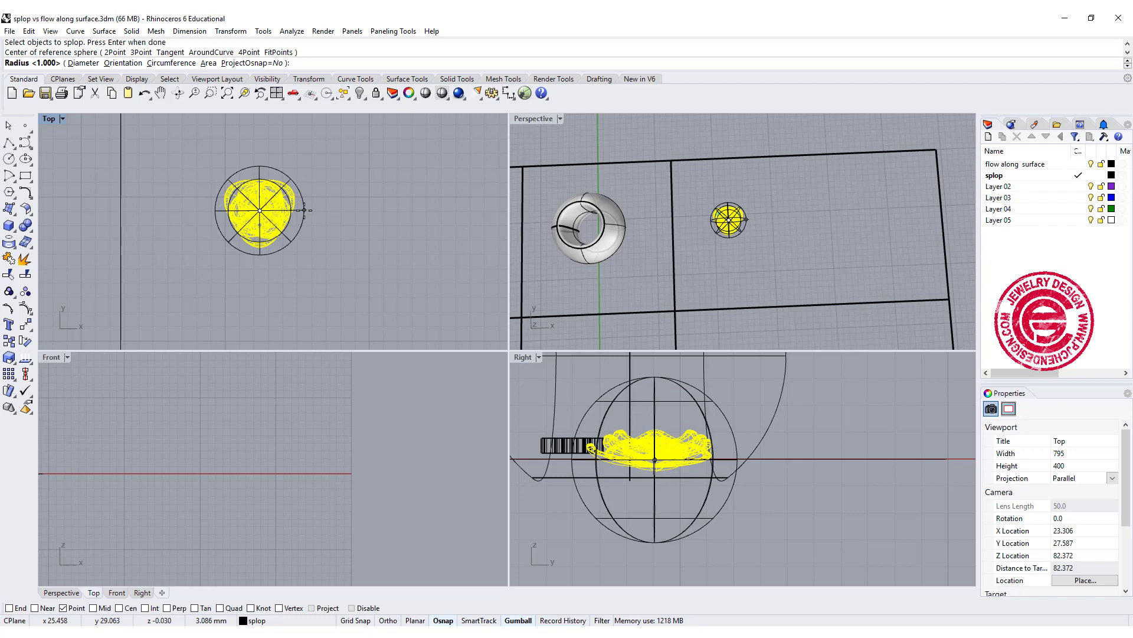
click(301, 210)
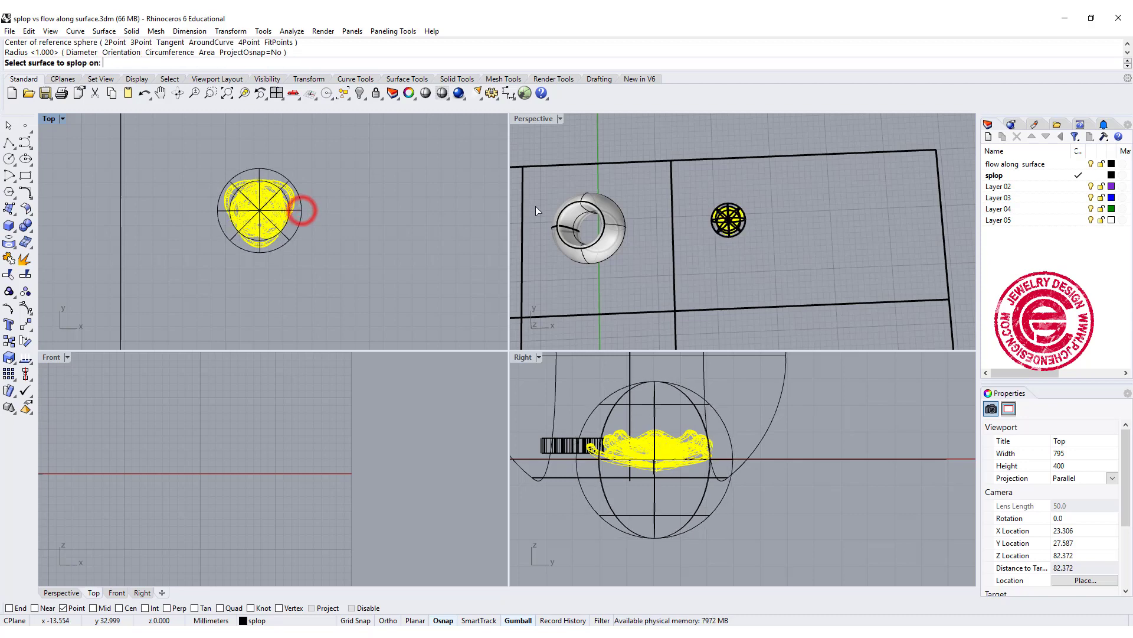
Choose the upper vase's outer surface as the splop target and drop a first flower on its side with a radius of about 1.8 mm.
double_click(538, 120)
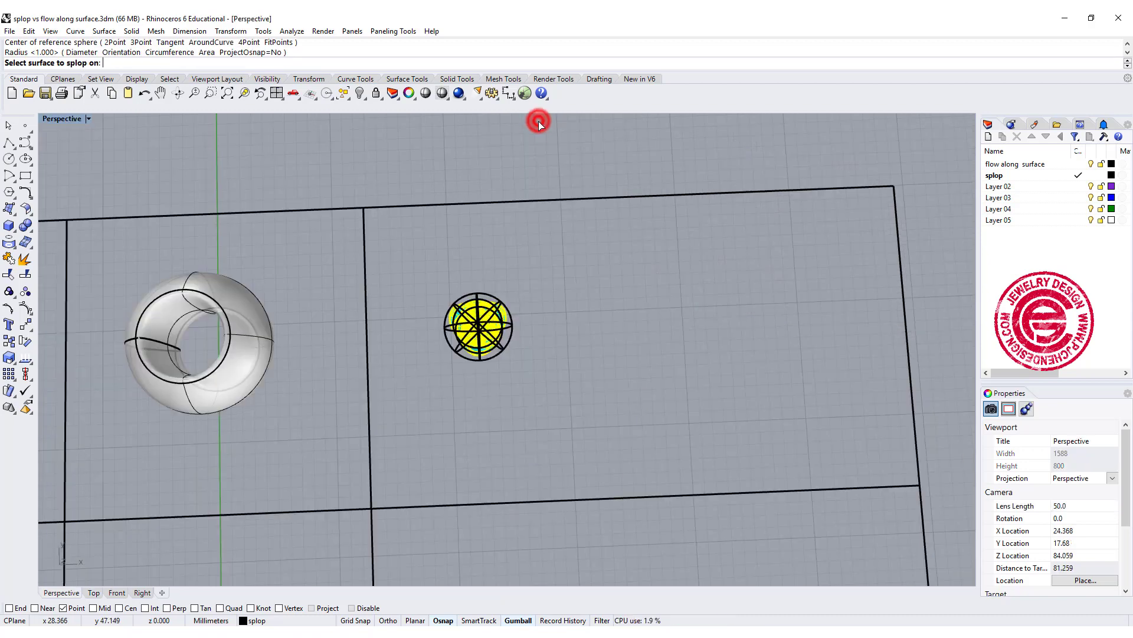
right_drag(375, 343, 484, 284)
scroll(394, 388, up, 5)
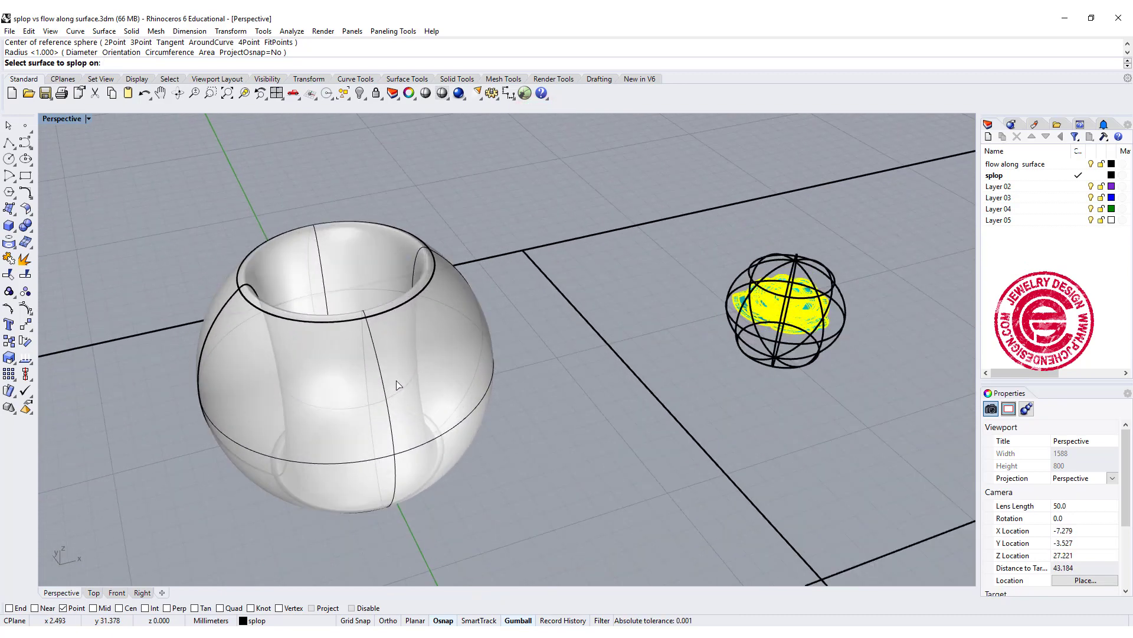
click(450, 368)
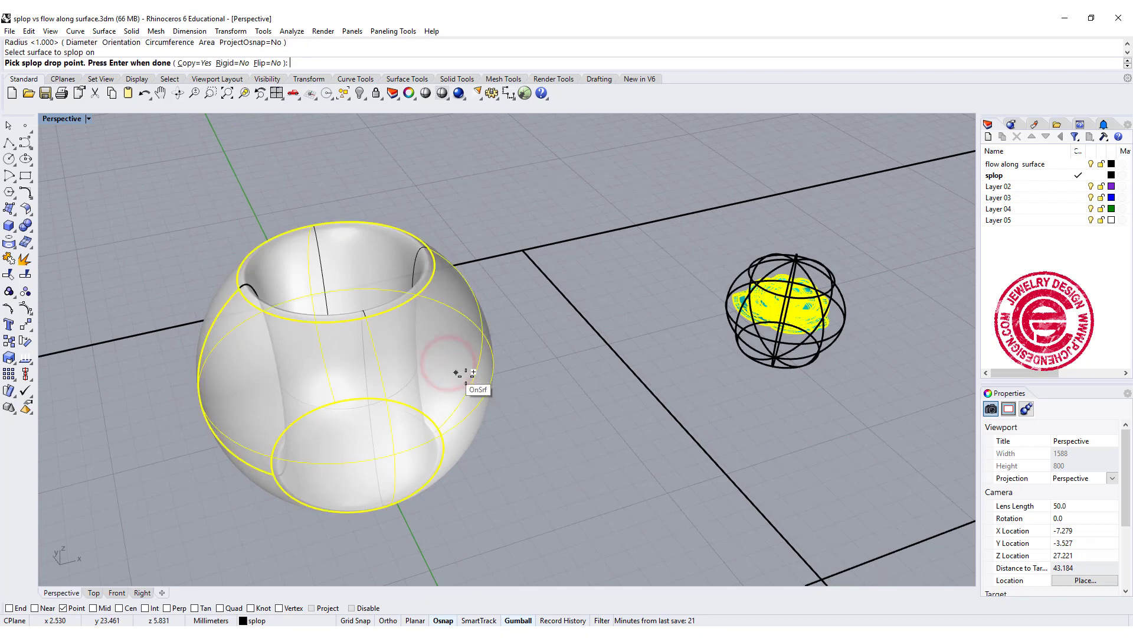
right_drag(471, 379, 438, 346)
click(427, 325)
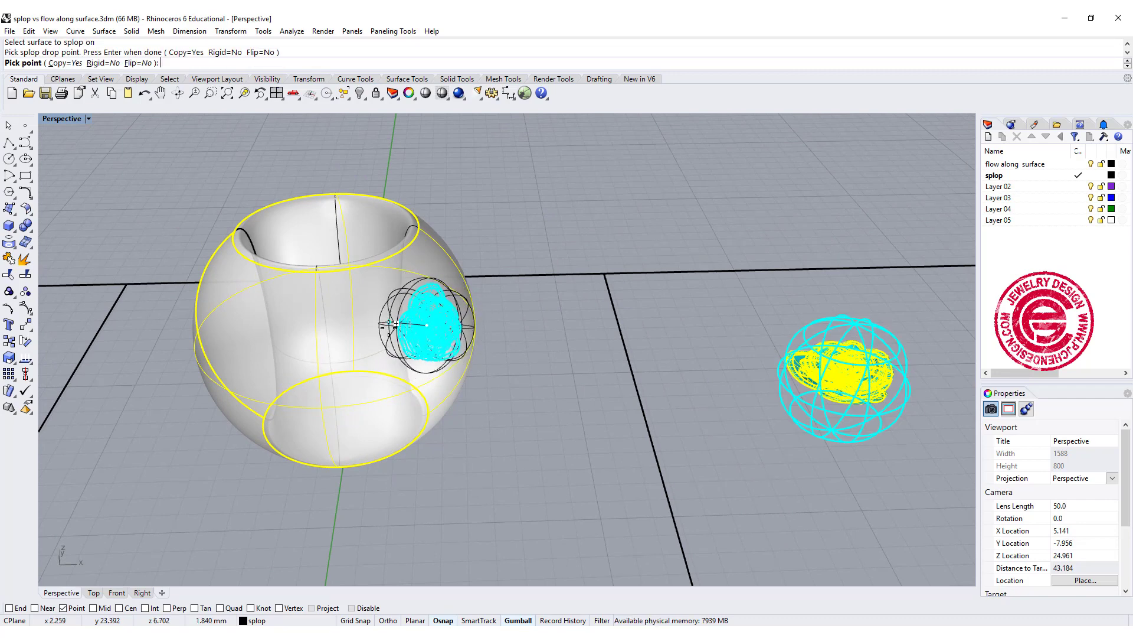
click(394, 343)
Splop a second flower of about 2 mm radius lower on the vase, next to the first one.
right_drag(508, 376, 381, 340)
scroll(435, 312, up, 4)
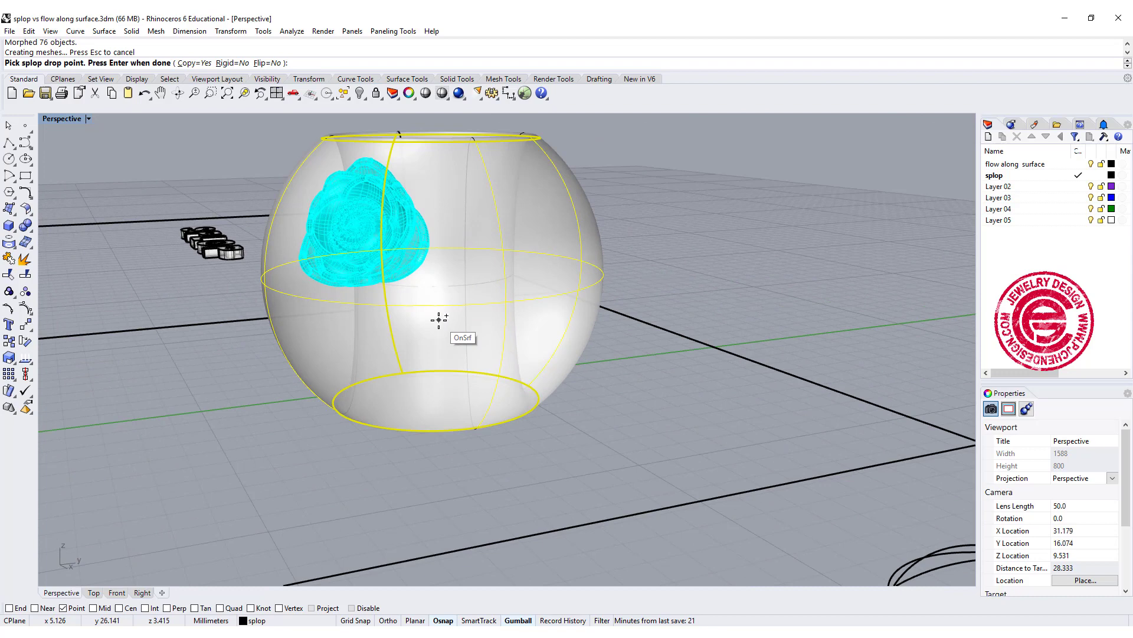
click(438, 319)
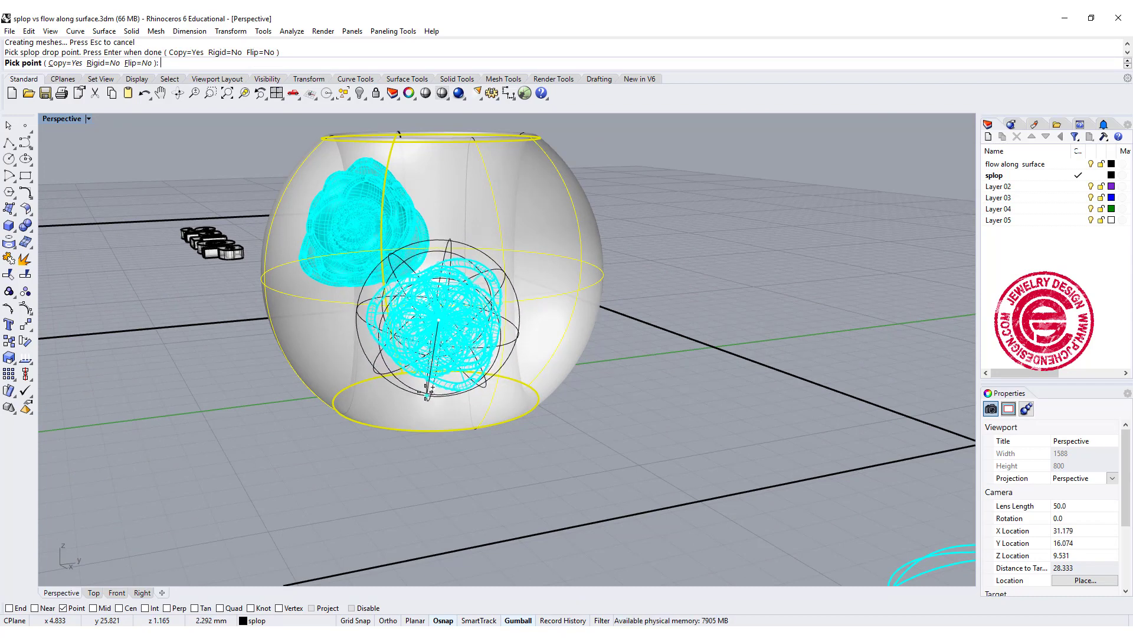
click(435, 386)
Splop a third, noticeably larger flower on the vase's bare side, away from the first two.
right_drag(655, 324, 632, 354)
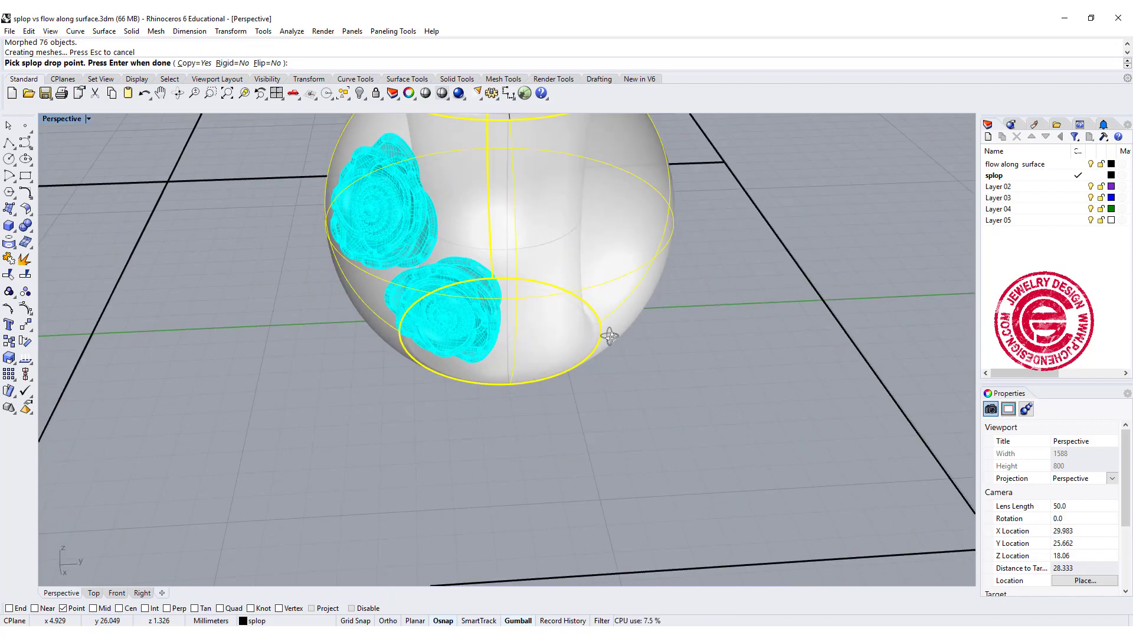
right_drag(656, 313, 468, 207)
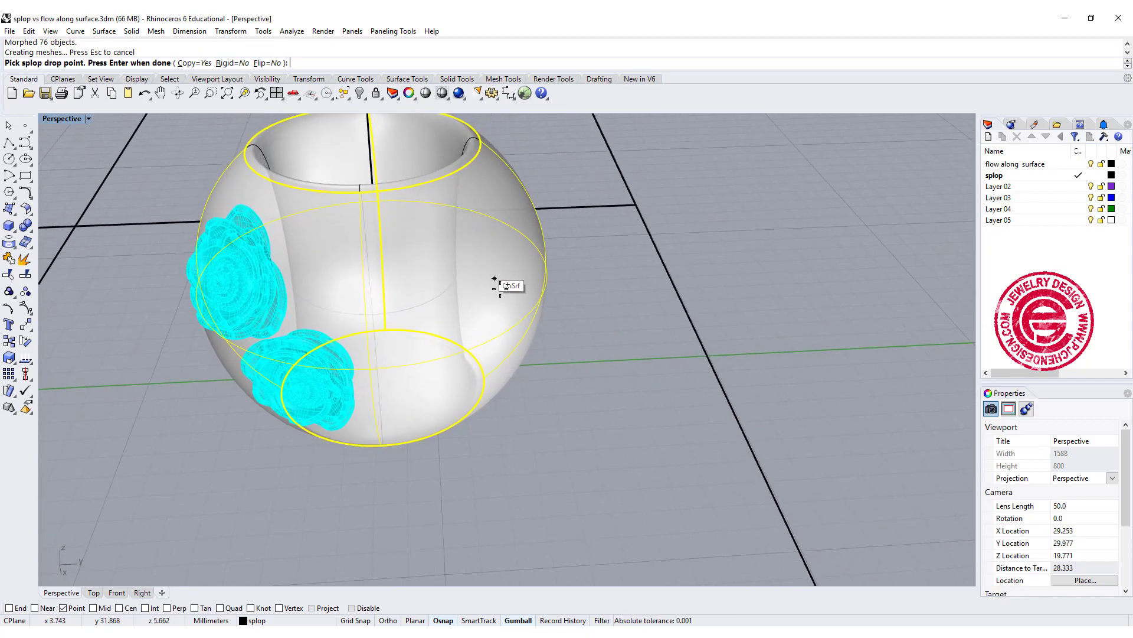
right_drag(516, 279, 507, 285)
click(501, 298)
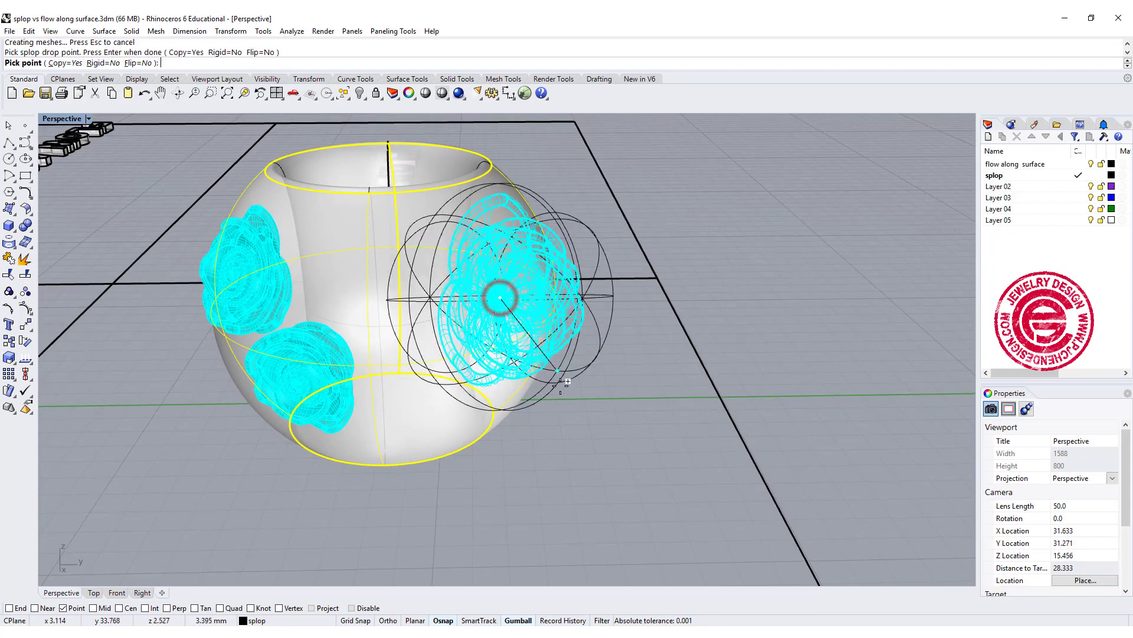
click(595, 428)
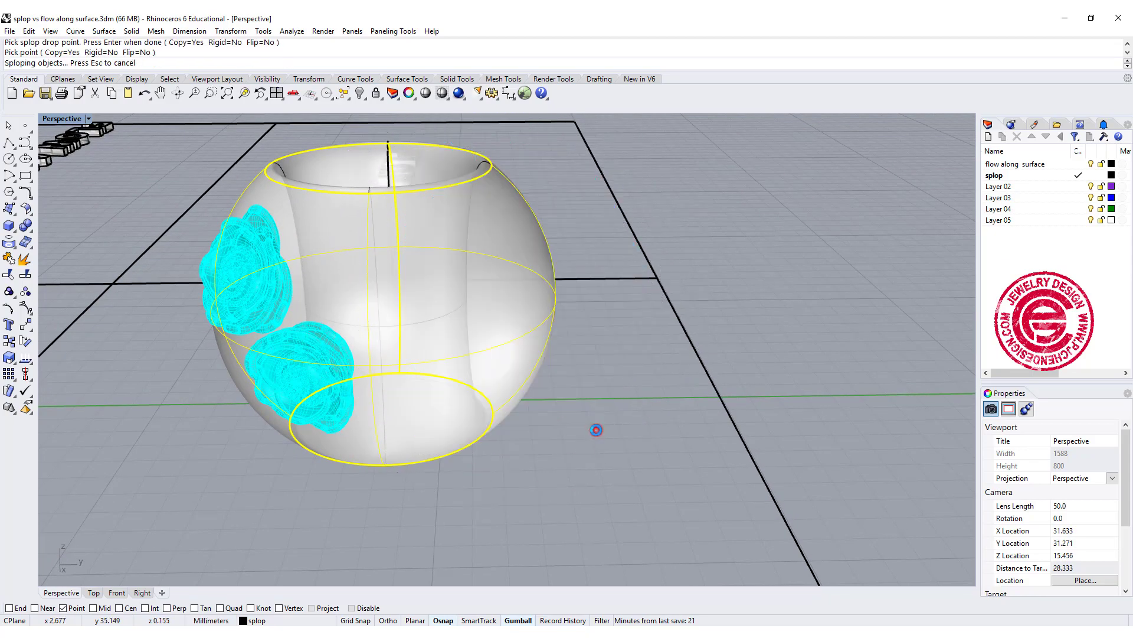
Examine how the large third flower follows the upper vase's surface, comparing it with the smaller flowers and the source flower in its reference sphere.
right_drag(596, 430, 643, 307)
right_drag(402, 153, 432, 205)
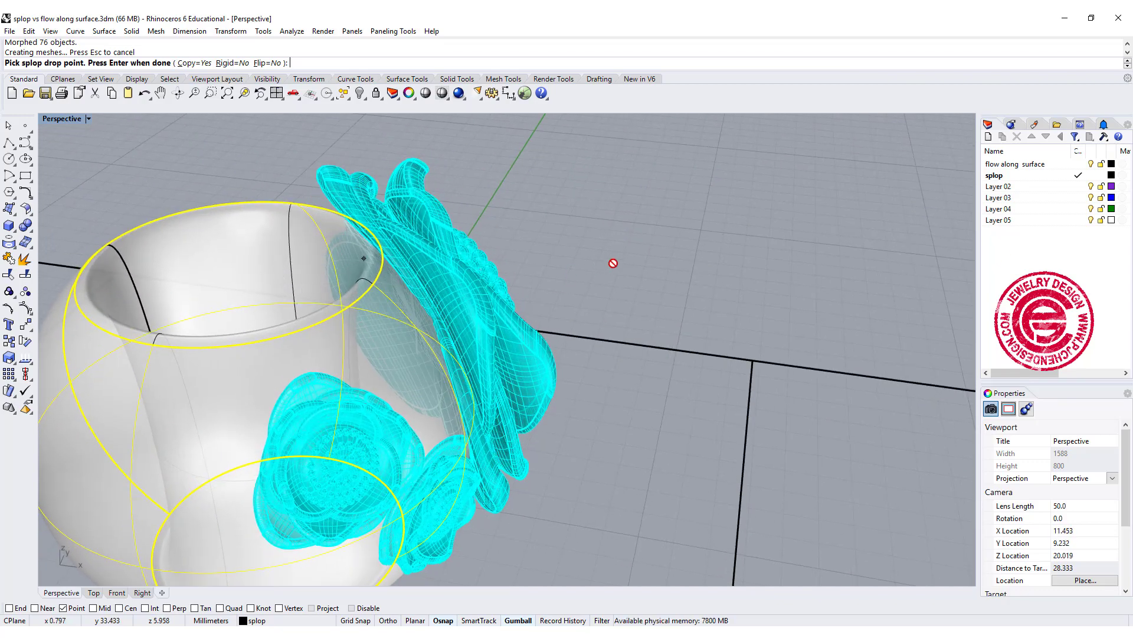
right_drag(364, 258, 177, 278)
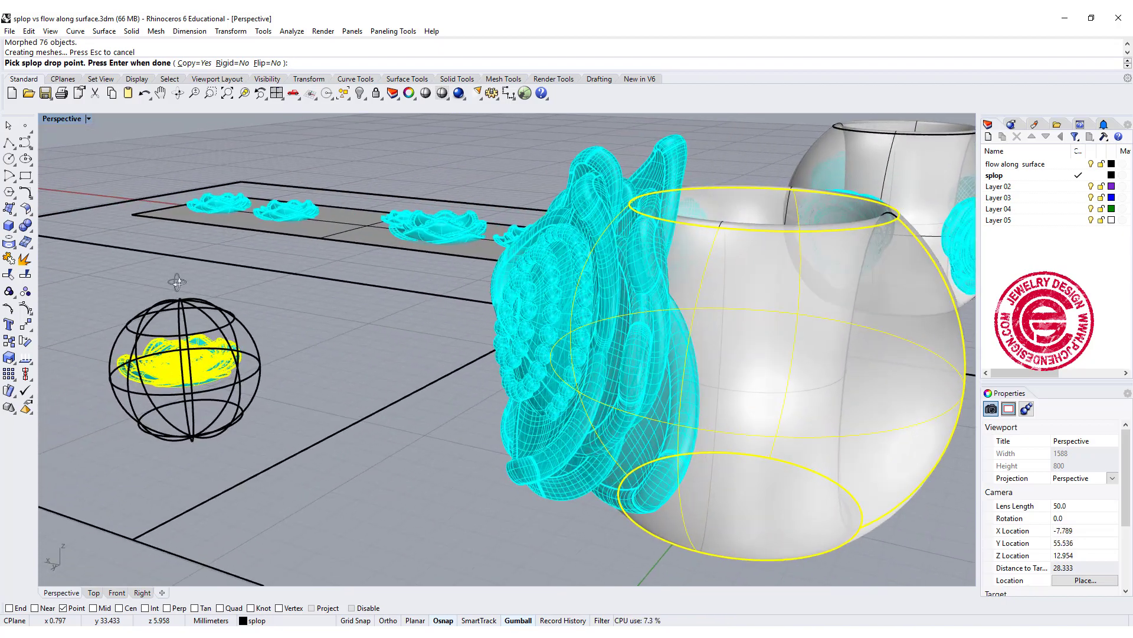
shift+right_drag(641, 342, 407, 308)
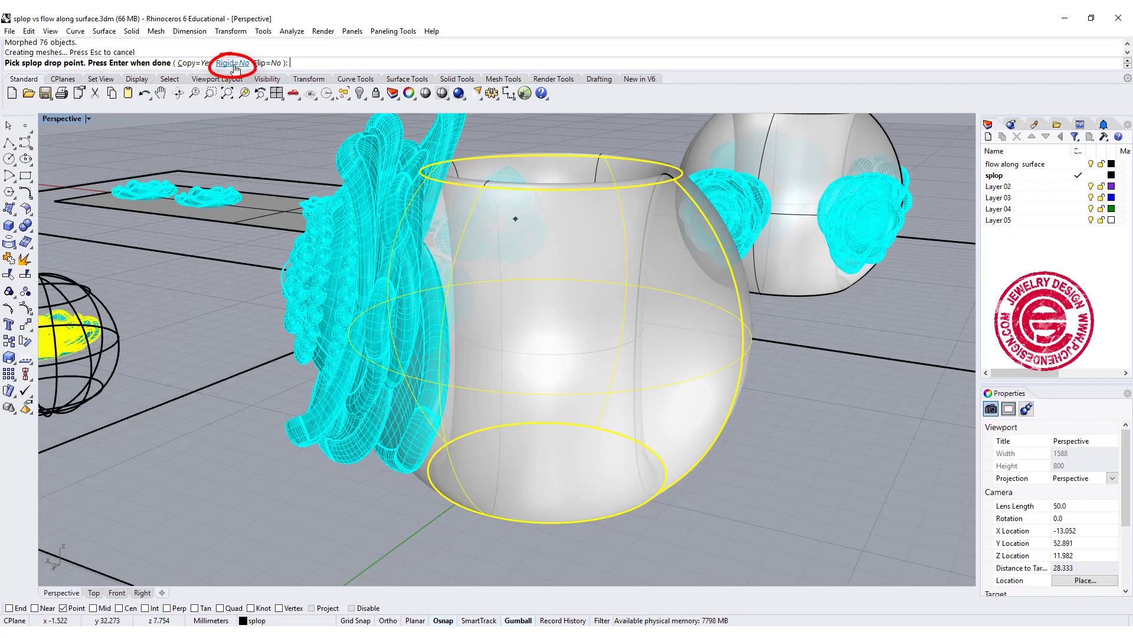
right_drag(463, 354, 587, 356)
scroll(586, 355, down, 6)
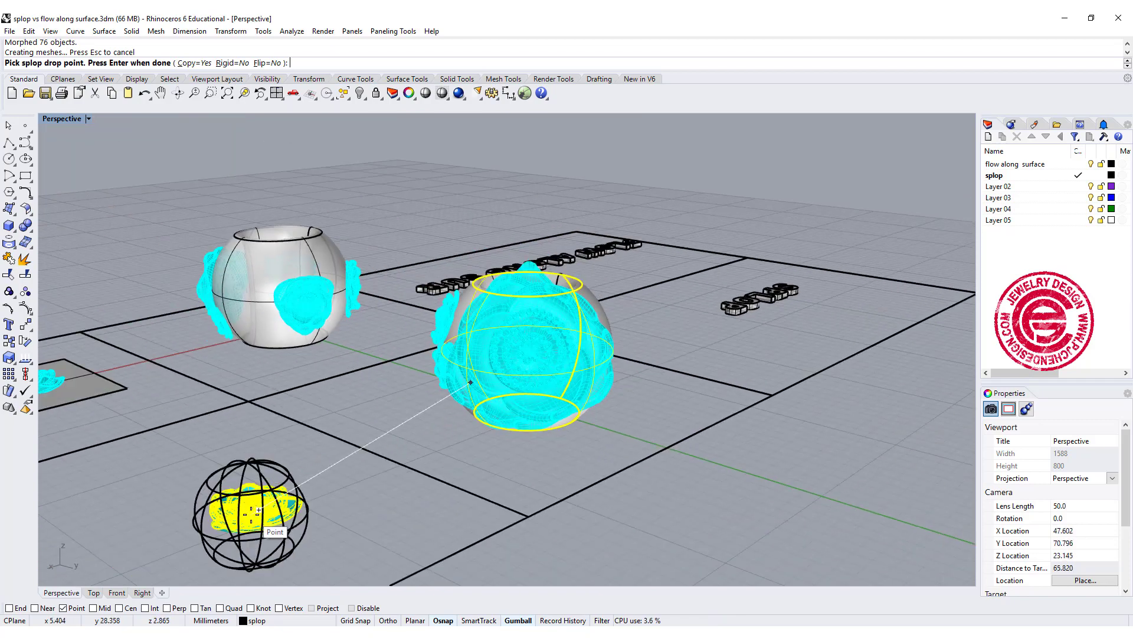
right_drag(301, 539, 150, 416)
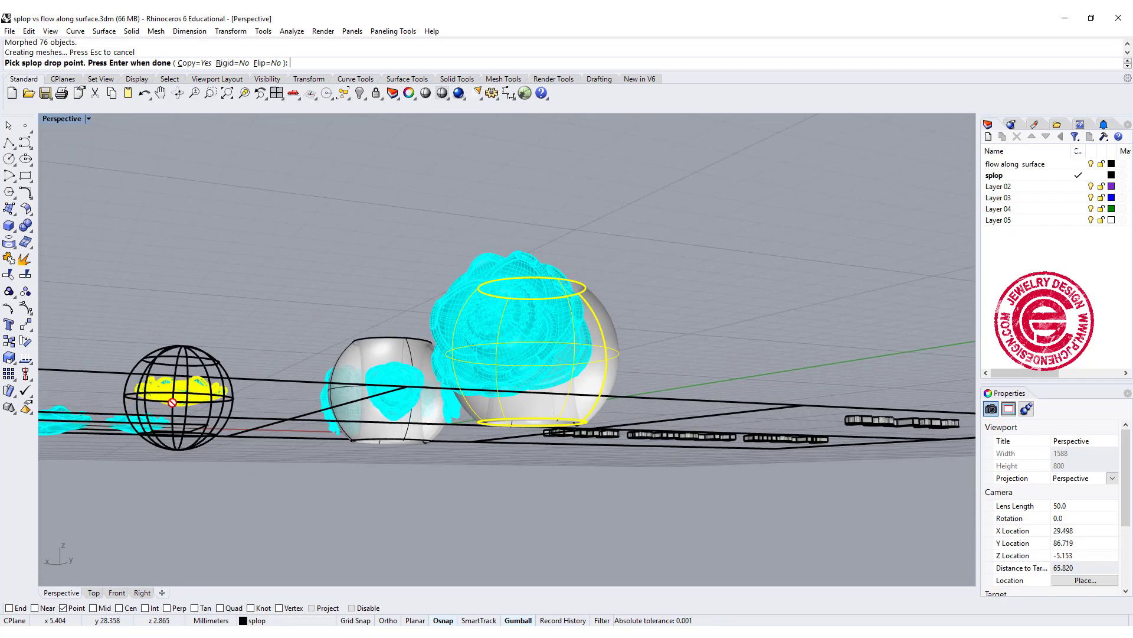
scroll(171, 402, up, 4)
scroll(569, 323, down, 6)
right_drag(572, 324, 832, 395)
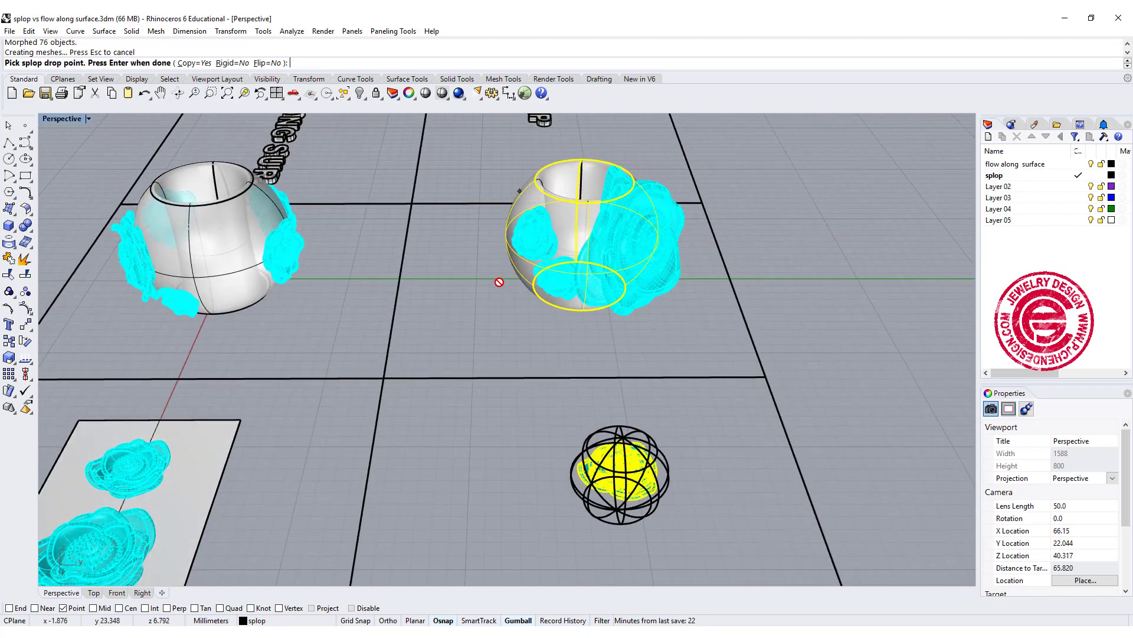
scroll(544, 235, up, 6)
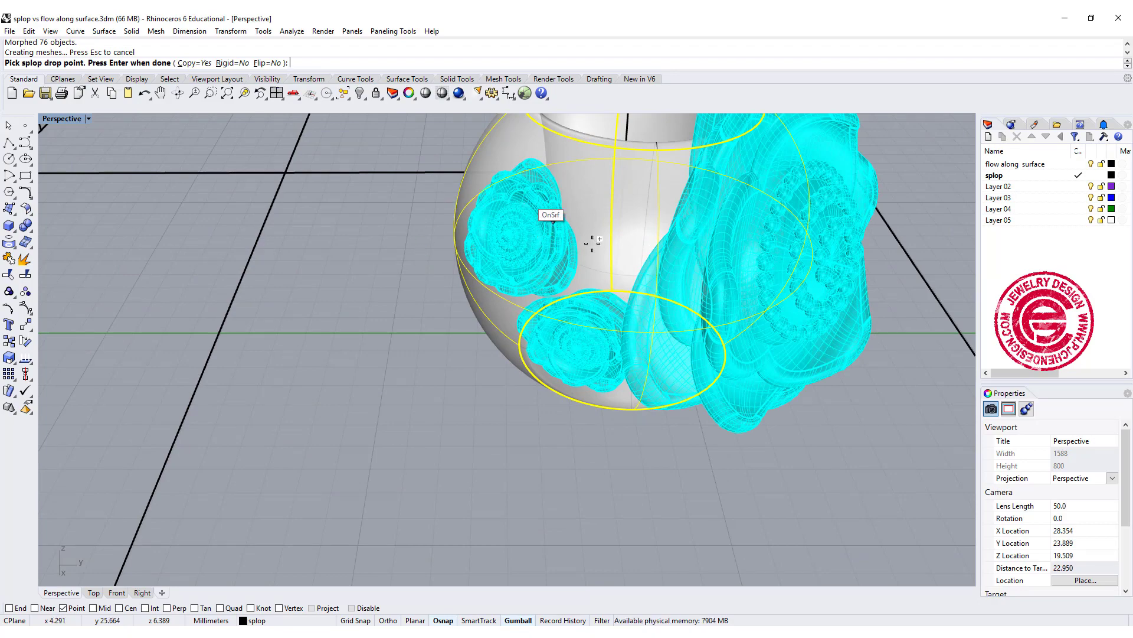
Turn on the Rigid option and splop a fourth, large flower in the middle of the vase's bare side.
scroll(592, 242, down, 6)
right_drag(592, 242, 475, 238)
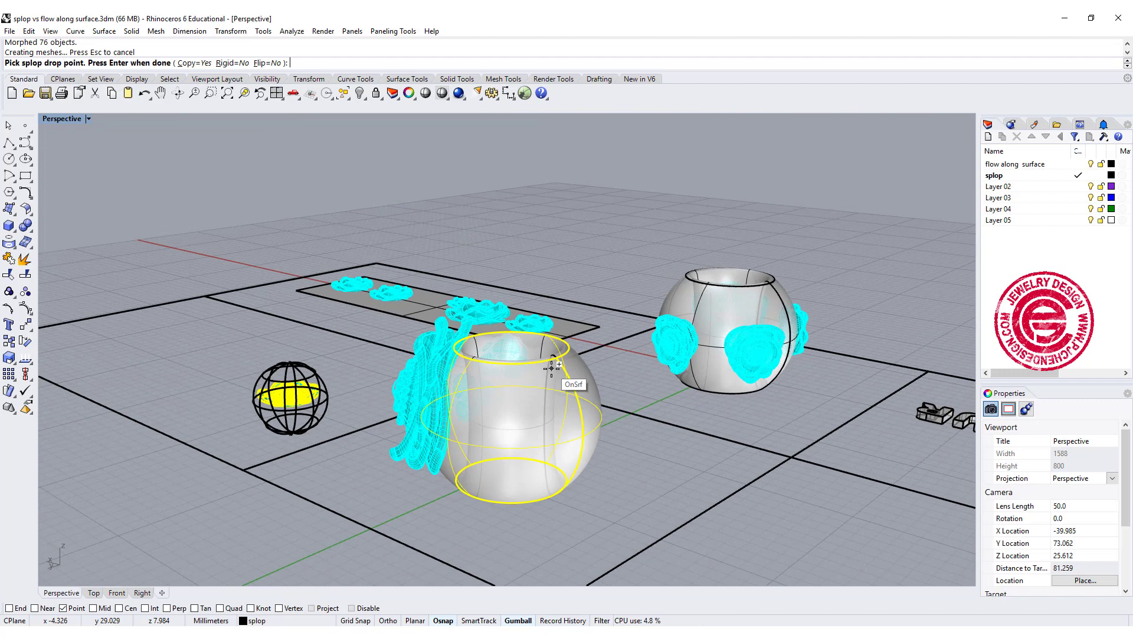
scroll(529, 432, up, 4)
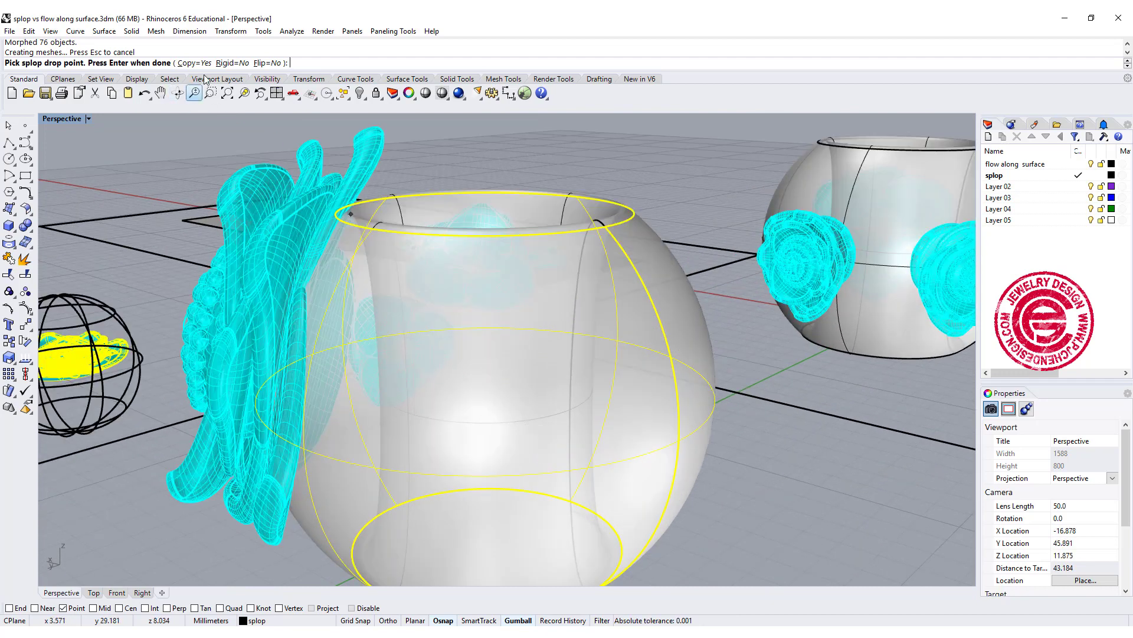
click(232, 63)
click(498, 423)
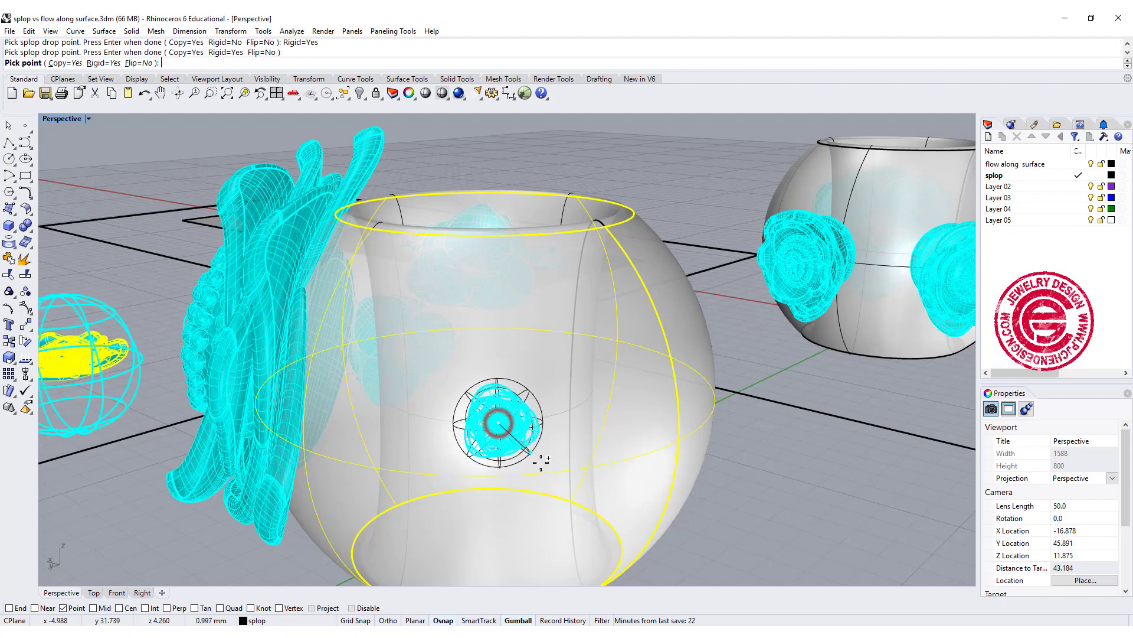
click(642, 508)
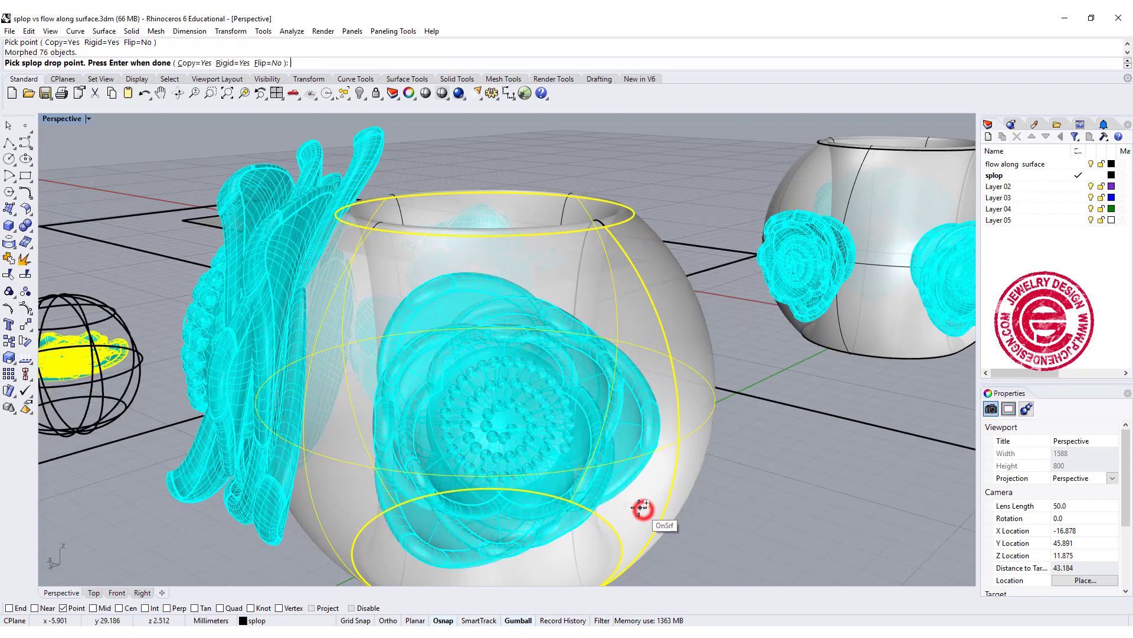
Inspect the rigid flower's fit on the vase against the non-rigid ones from several angles and finish the Splop command.
right_drag(595, 420, 676, 437)
scroll(713, 403, down, 4)
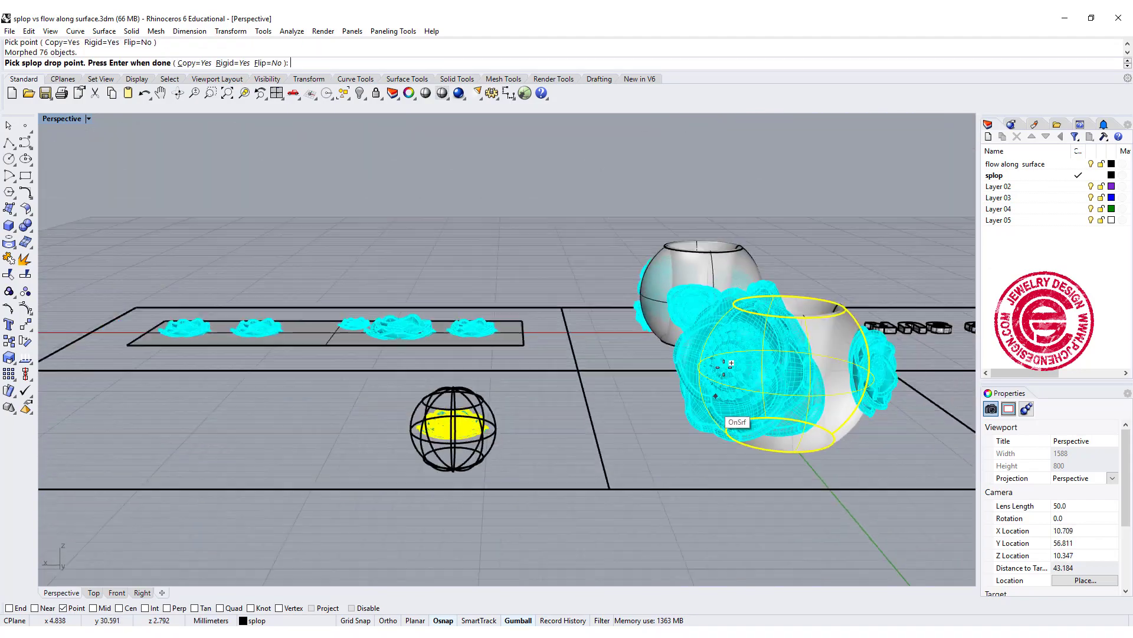
shift+right_drag(724, 367, 602, 359)
scroll(668, 343, up, 3)
right_drag(690, 362, 675, 386)
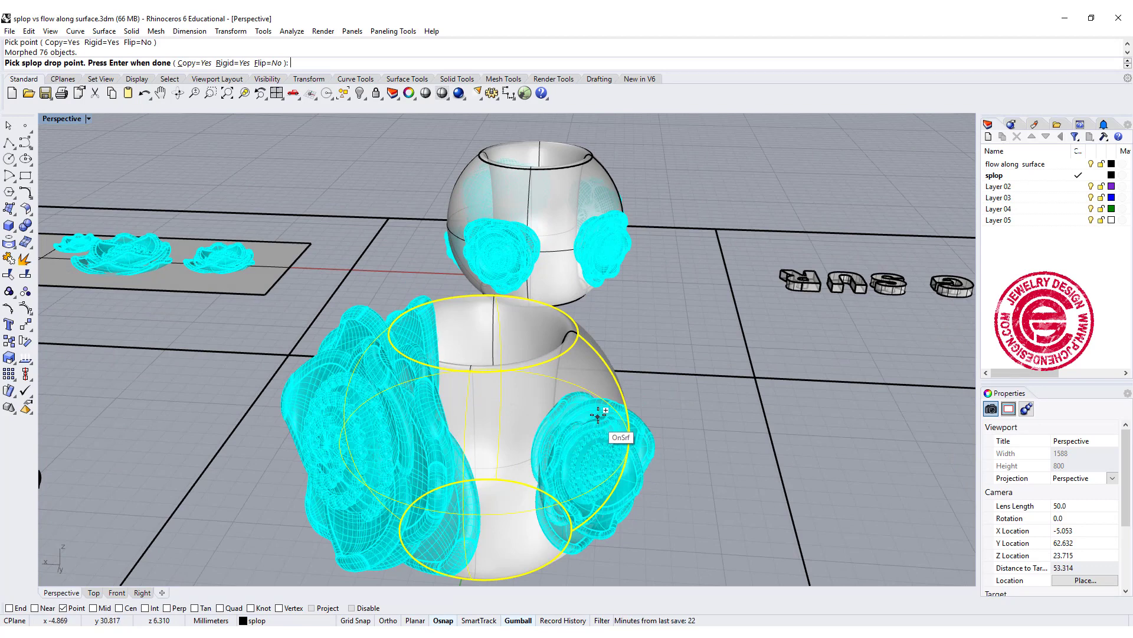
scroll(598, 406, down, 2)
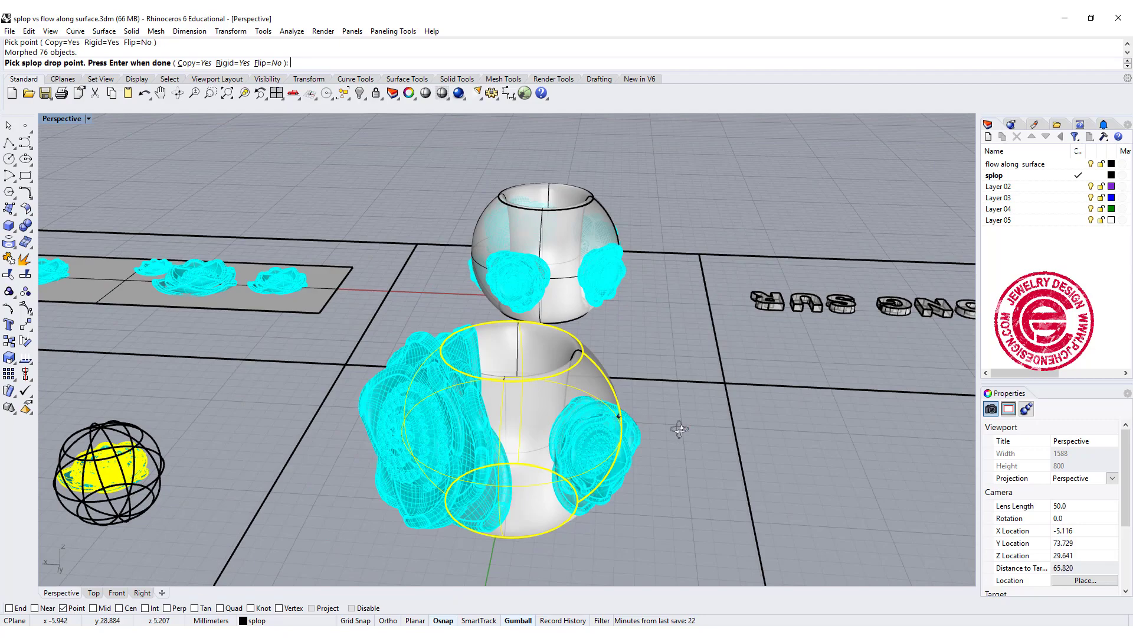
right_drag(680, 429, 757, 451)
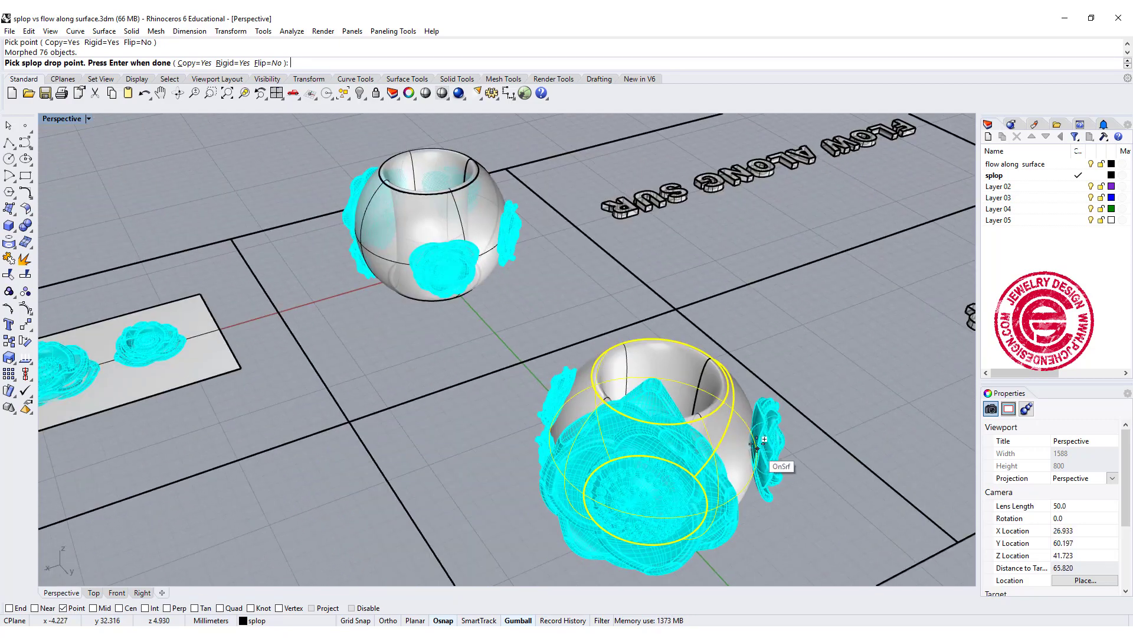
key(Return)
Compare the splopped vase with the Flow Along Surface vase, together with the source flowers each was made from.
scroll(402, 369, down, 5)
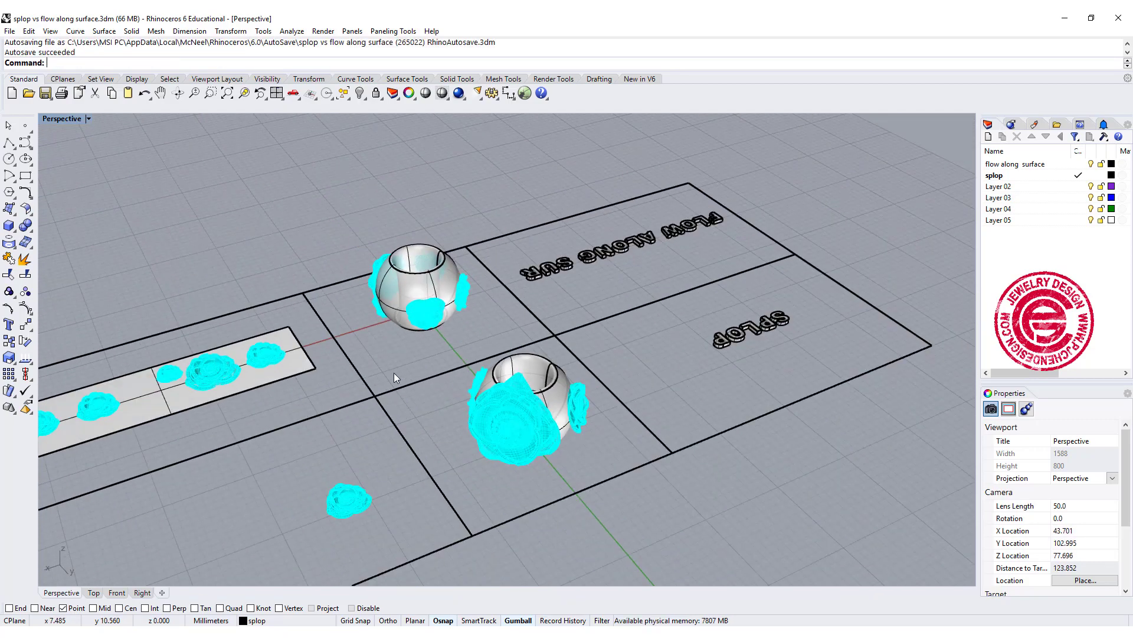
right_drag(394, 375, 520, 382)
scroll(626, 445, down, 4)
shift+right_drag(521, 383, 588, 360)
scroll(589, 360, up, 2)
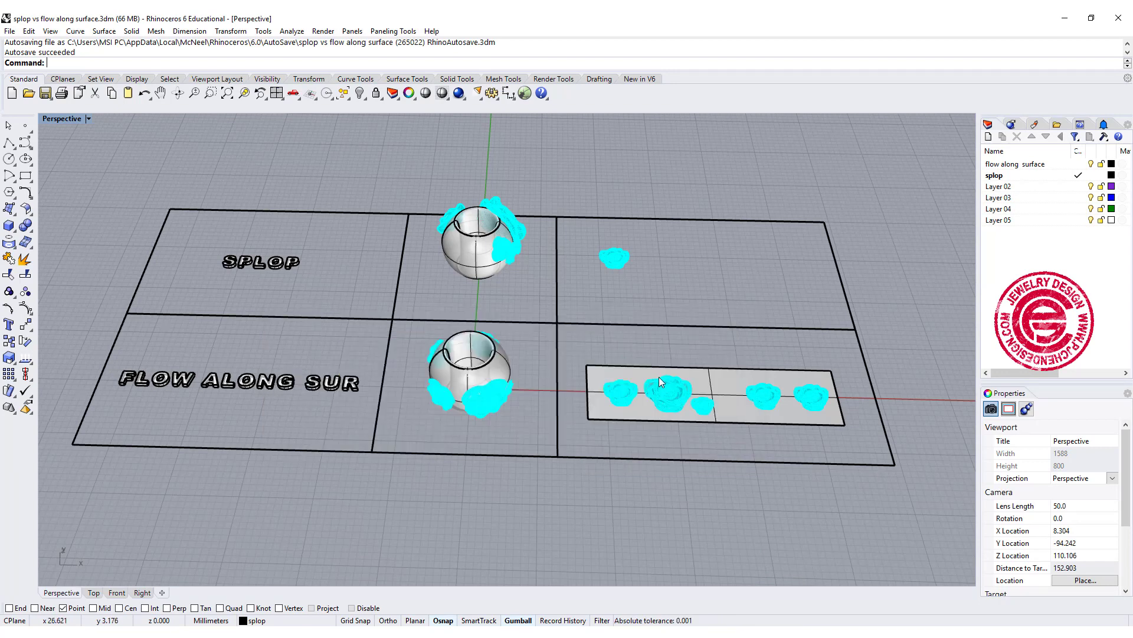
right_drag(659, 377, 731, 330)
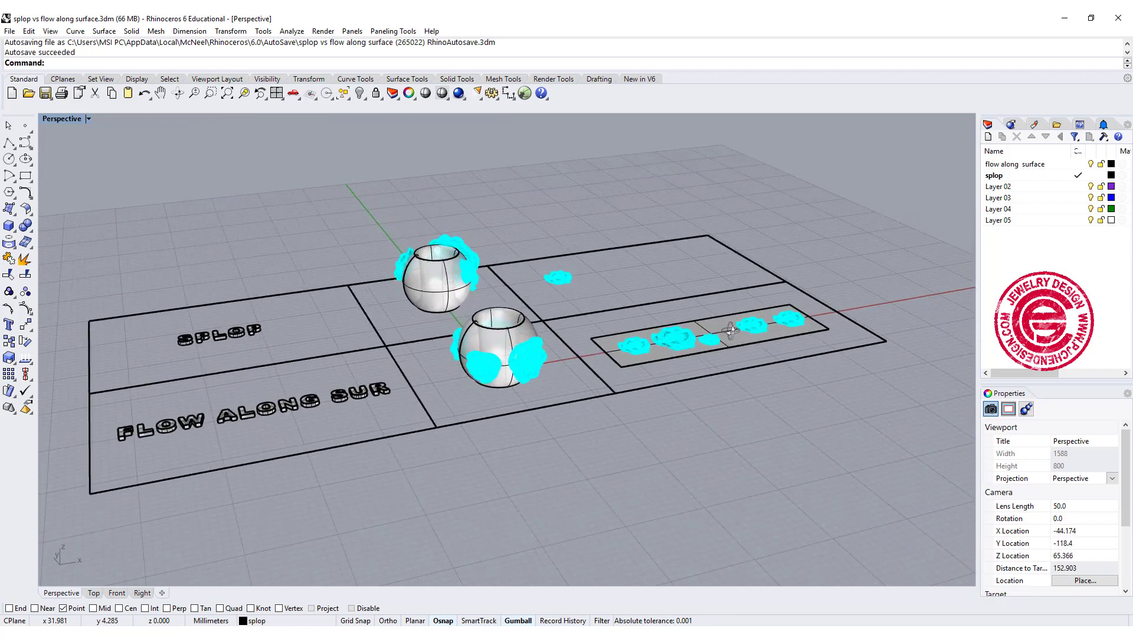